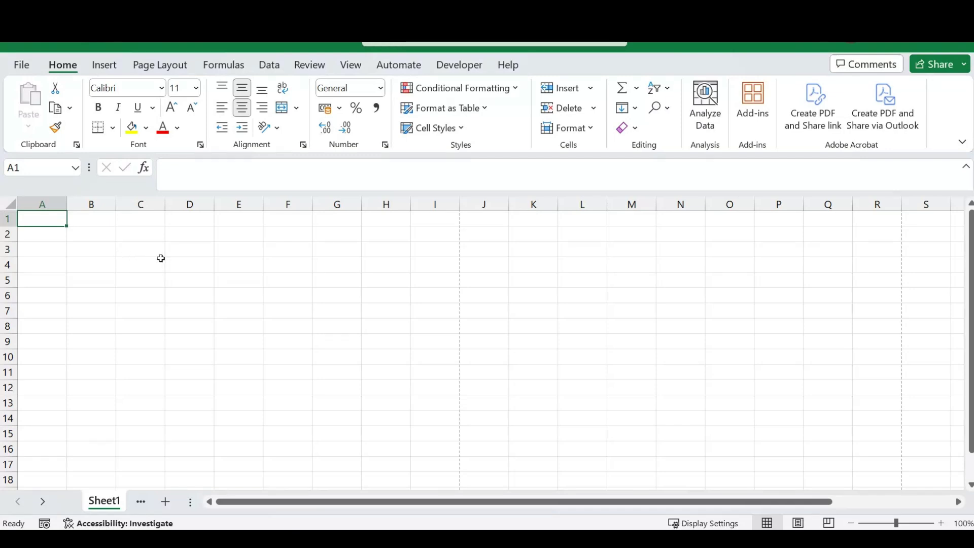
Bring up the options for opening an existing workbook.
click(83, 233)
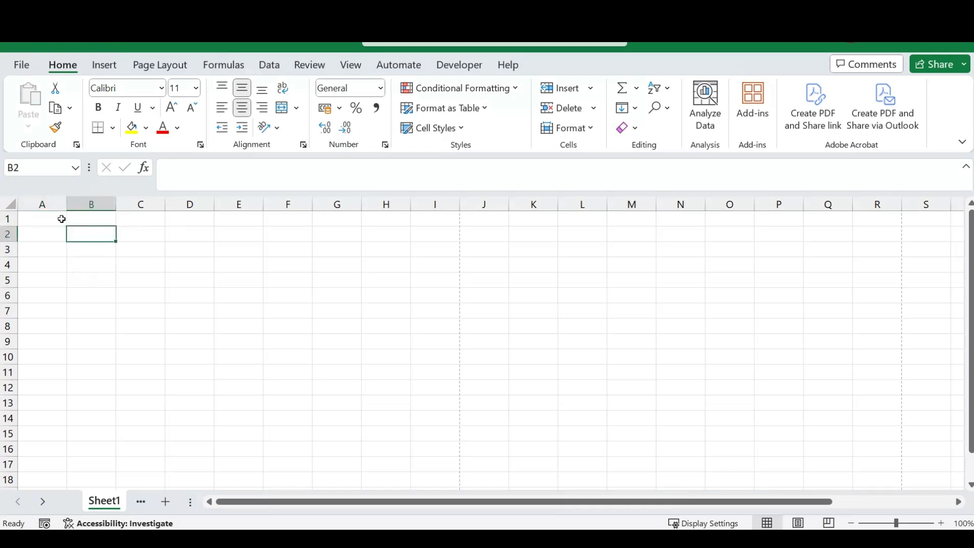
click(61, 219)
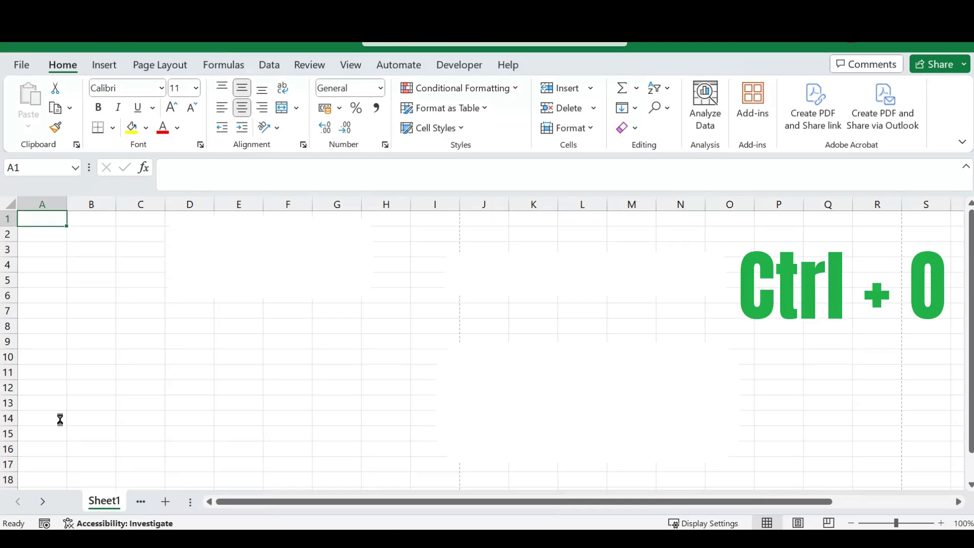
key(ctrl+o)
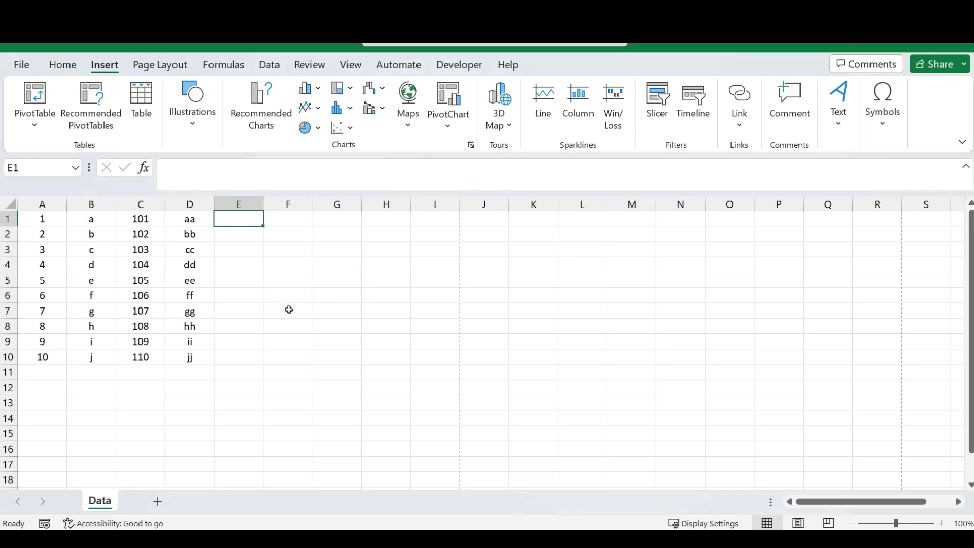
Create a new blank workbook from the workbook containing the Data sheet.
click(96, 238)
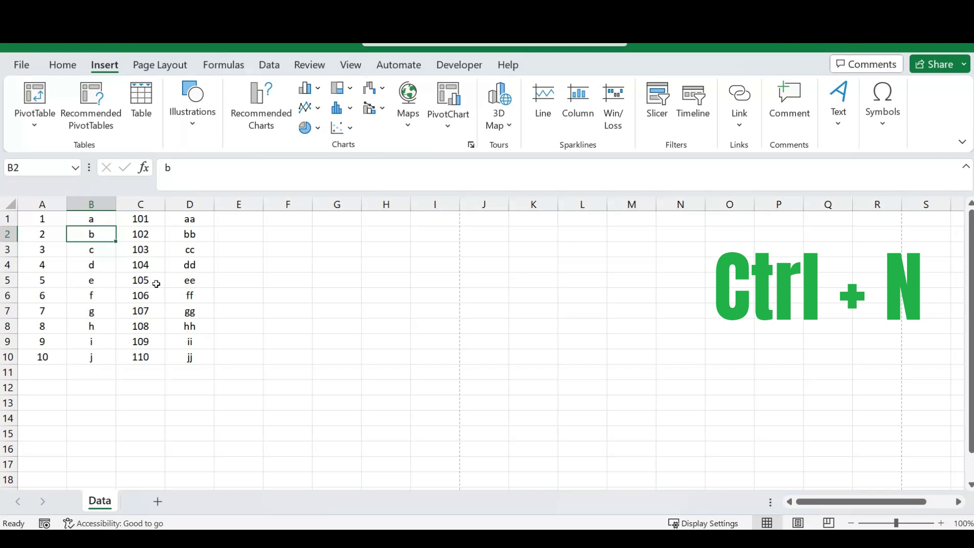
key(ctrl+n)
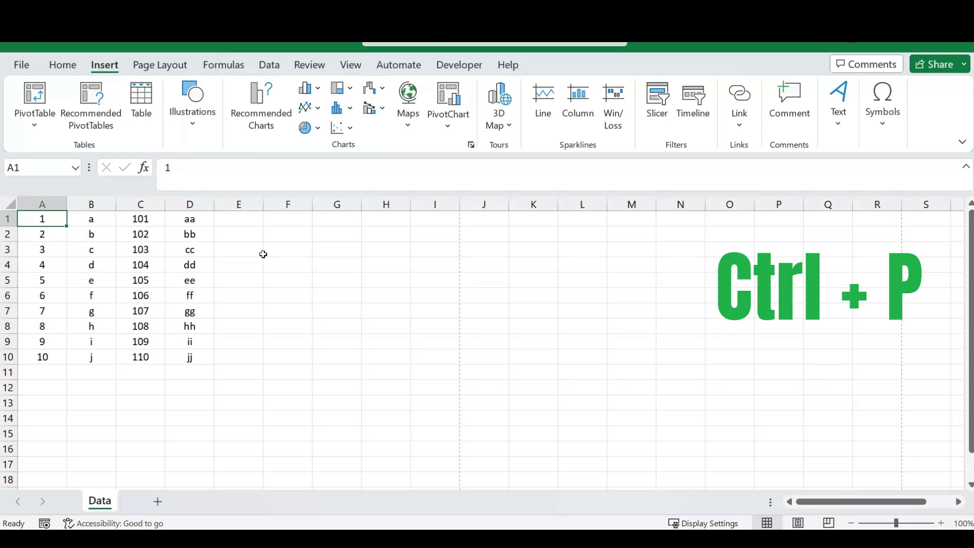
Show the print options for the Data sheet and save the workbook.
key(ctrl+p)
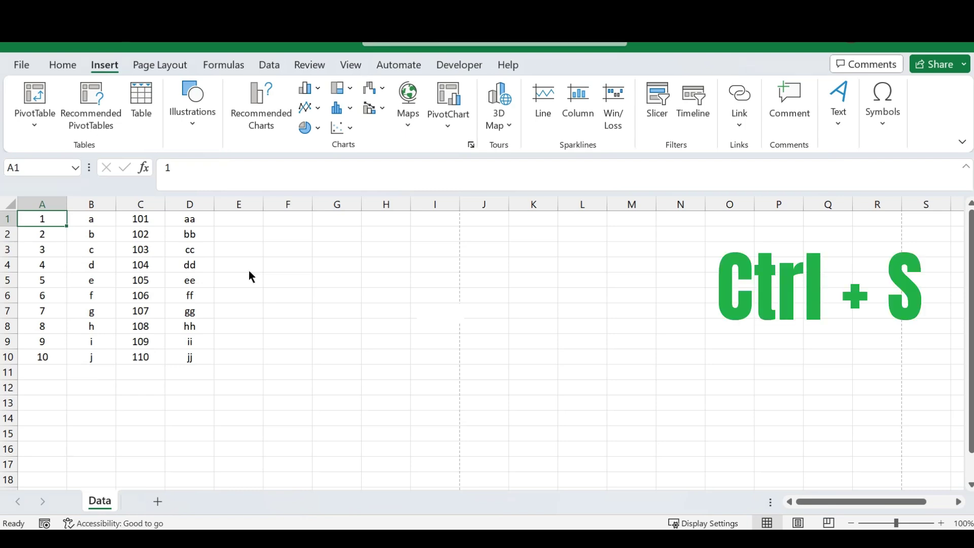
key(ctrl+s)
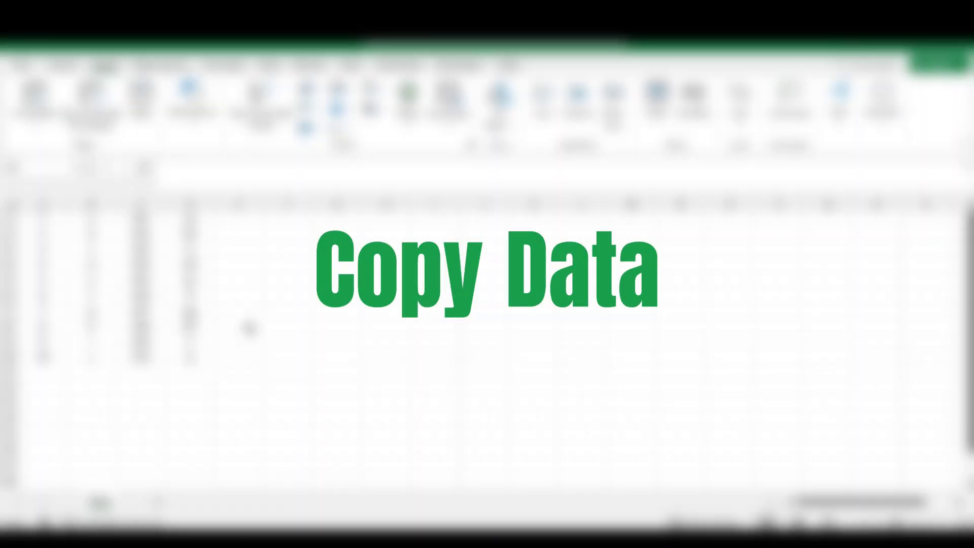
click(242, 284)
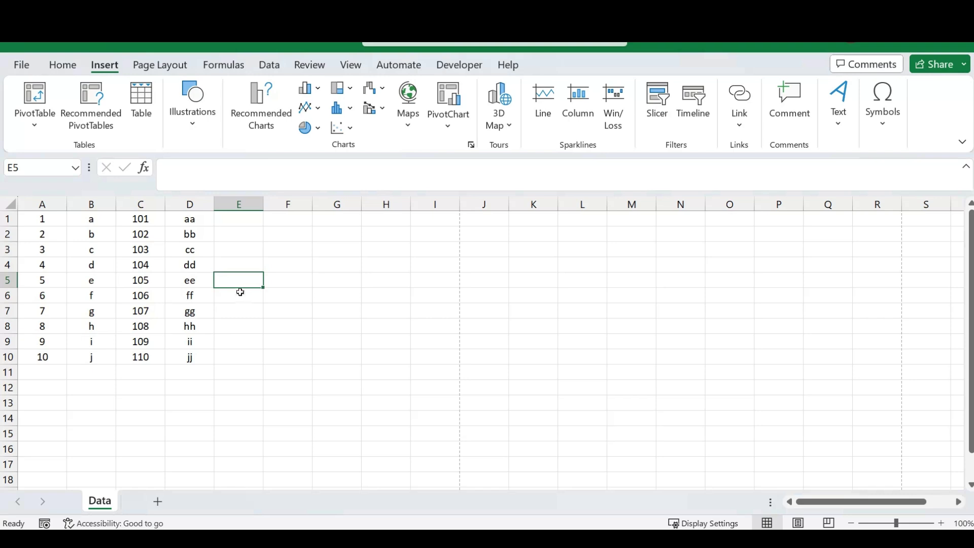
drag(43, 219, 187, 296)
right_click(193, 271)
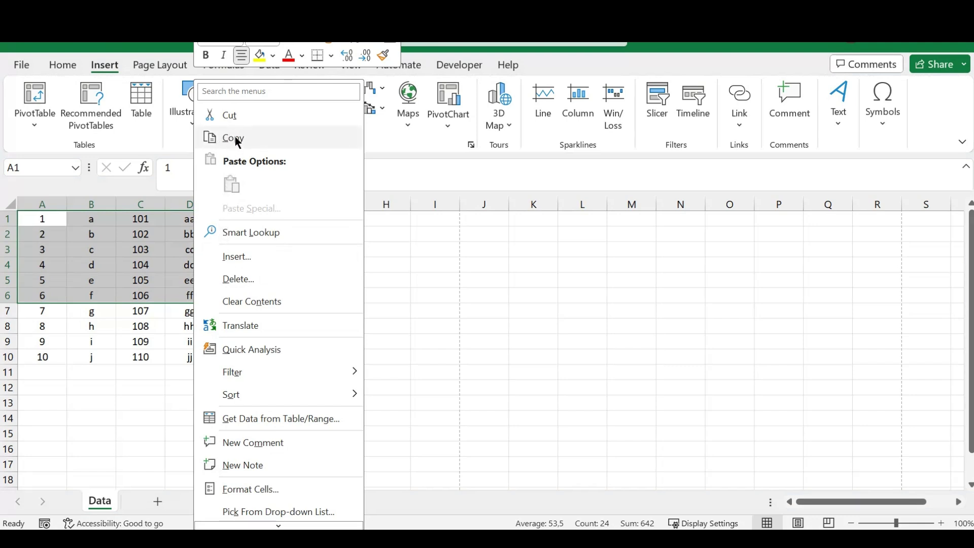
click(405, 269)
click(233, 255)
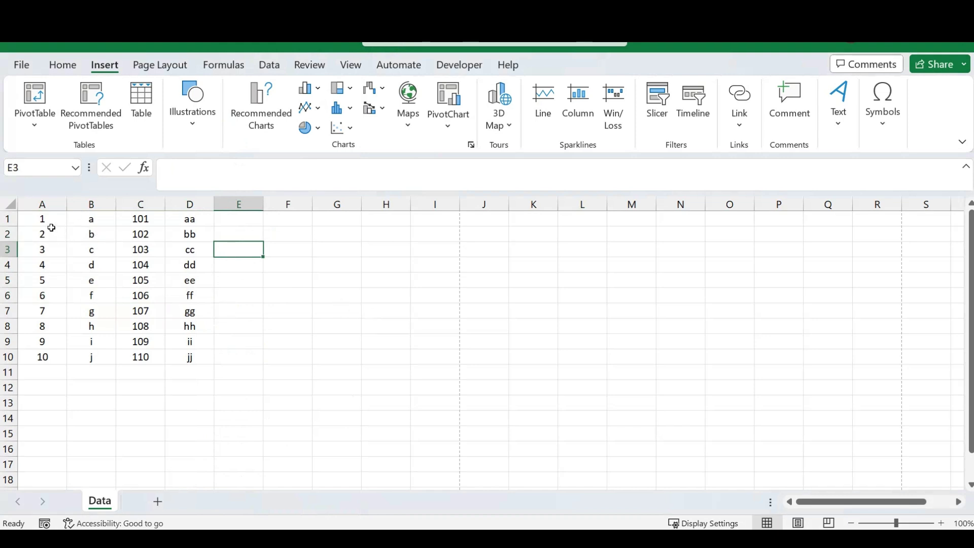
Copy the range A1:D10 and preview pasting it with the regular Paste option at cell F3.
drag(41, 217, 174, 358)
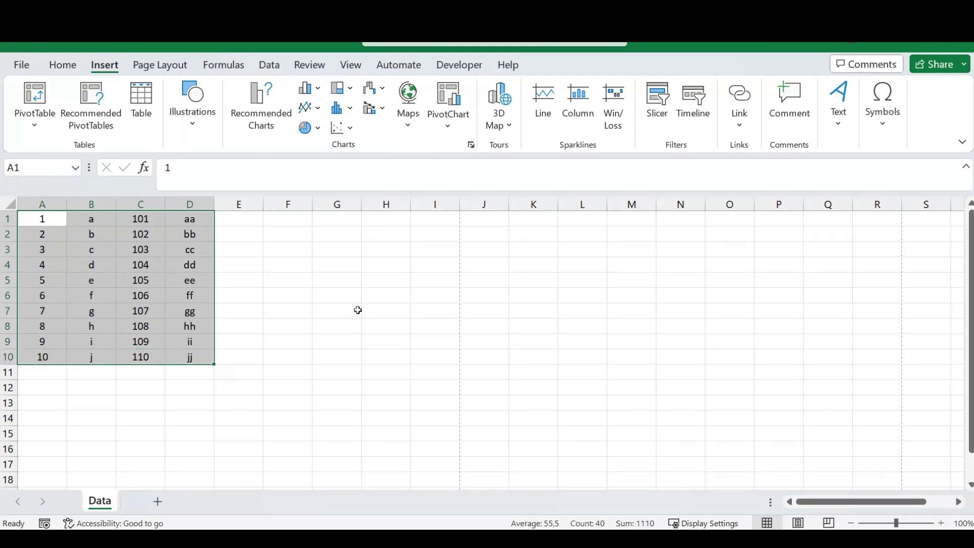
key(ctrl+c)
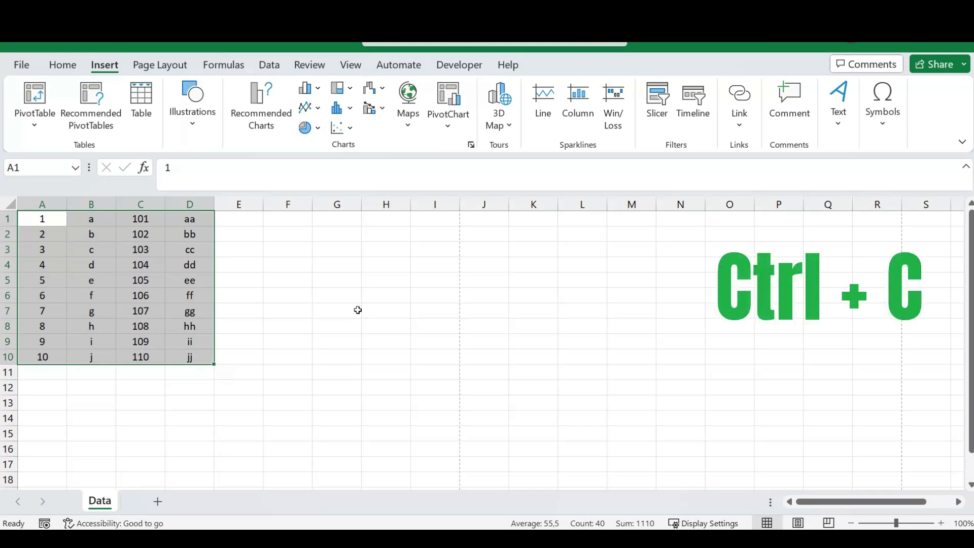
key(ctrl+c)
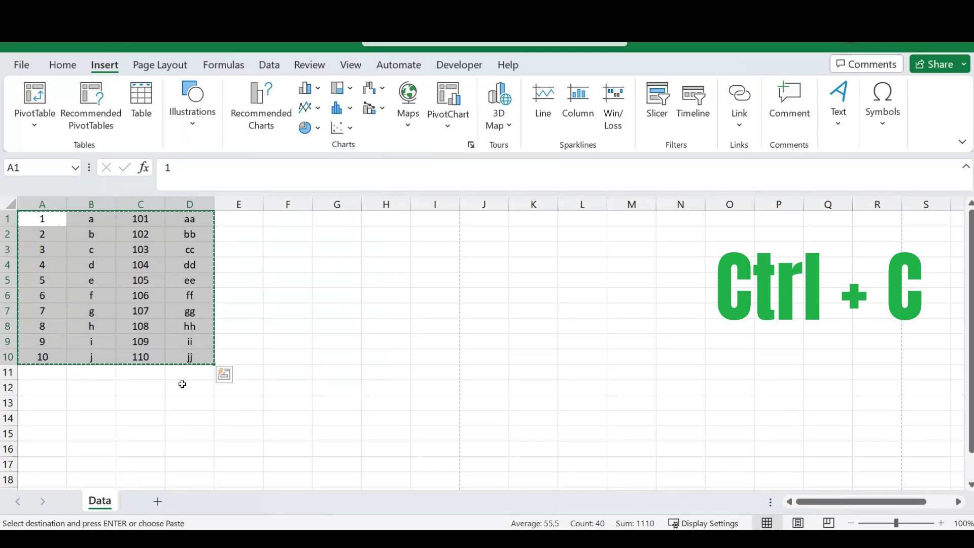
click(290, 250)
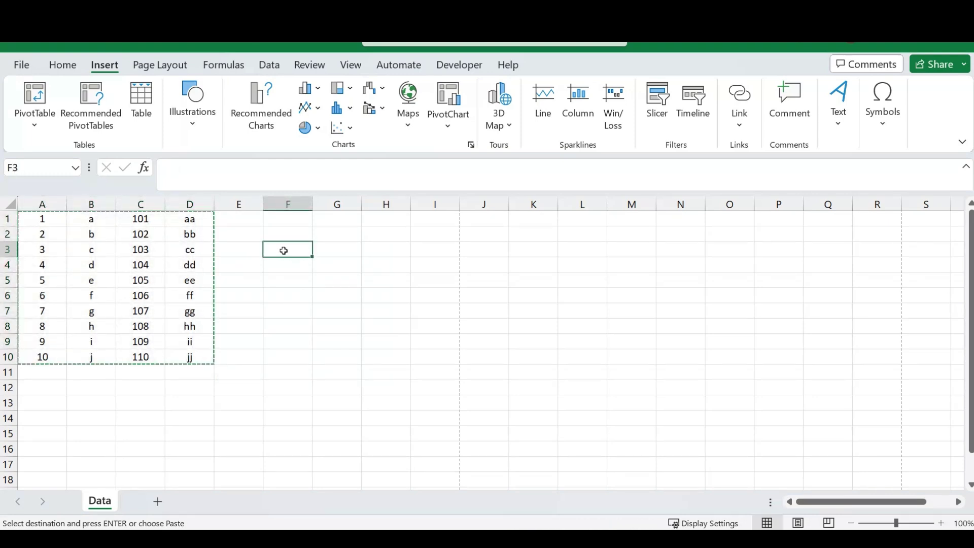
right_click(284, 250)
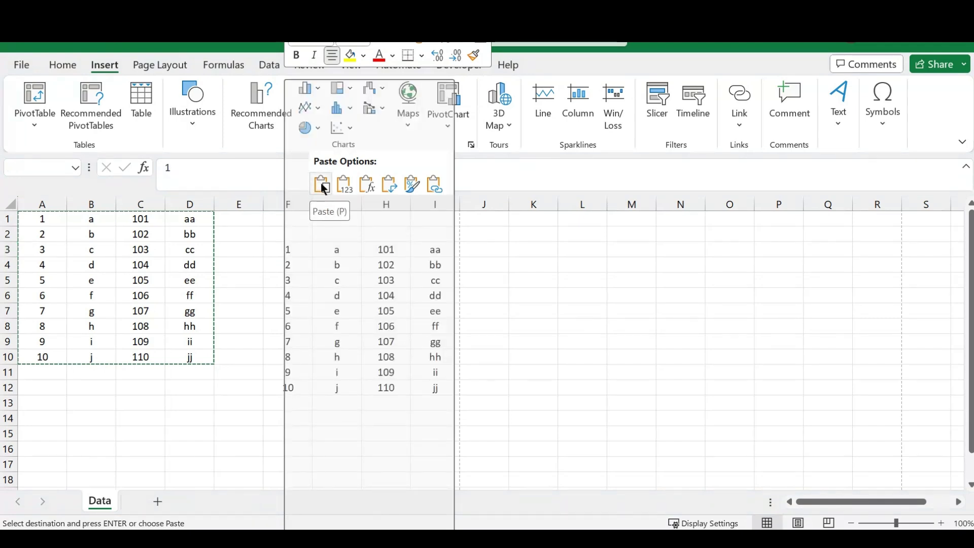
key(Escape)
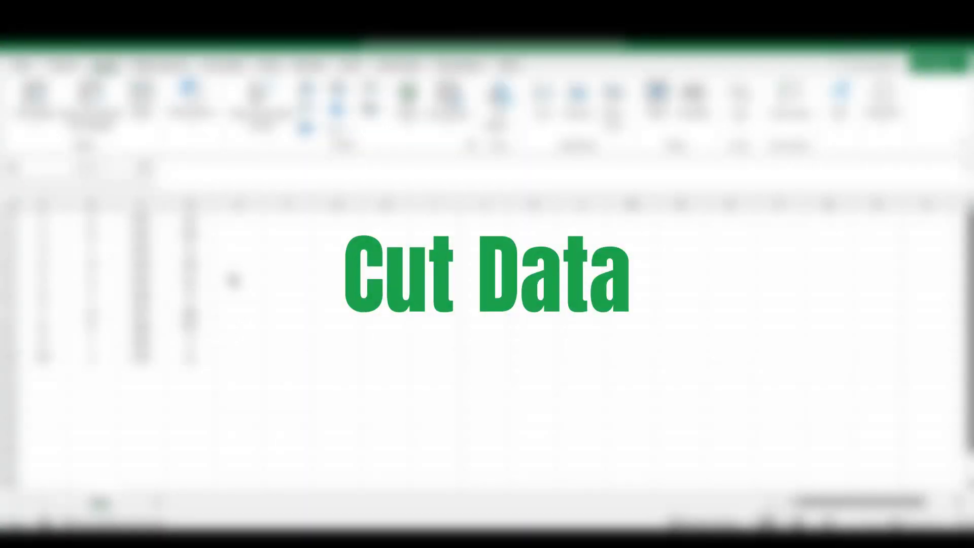
Cut the range A1:D10 and paste it at cell F3.
click(228, 269)
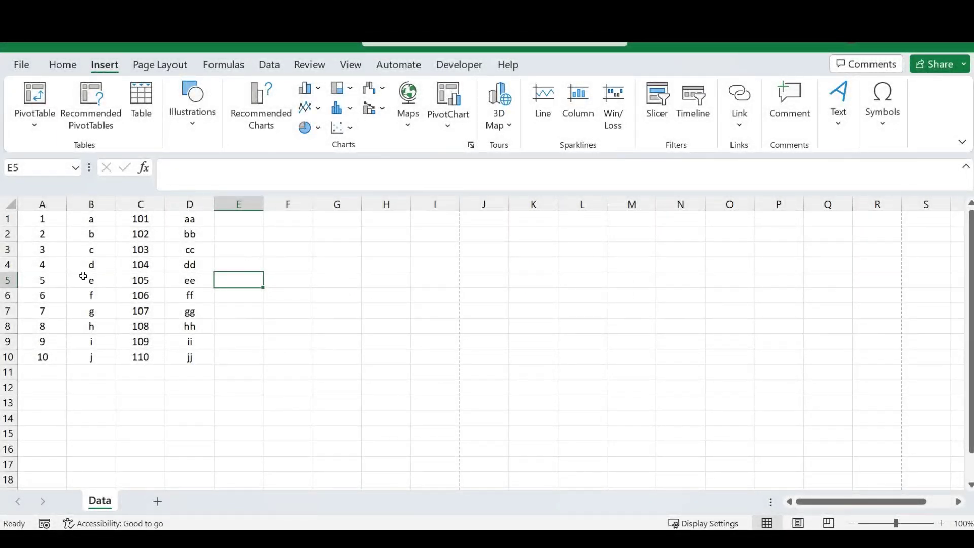
drag(51, 222, 191, 357)
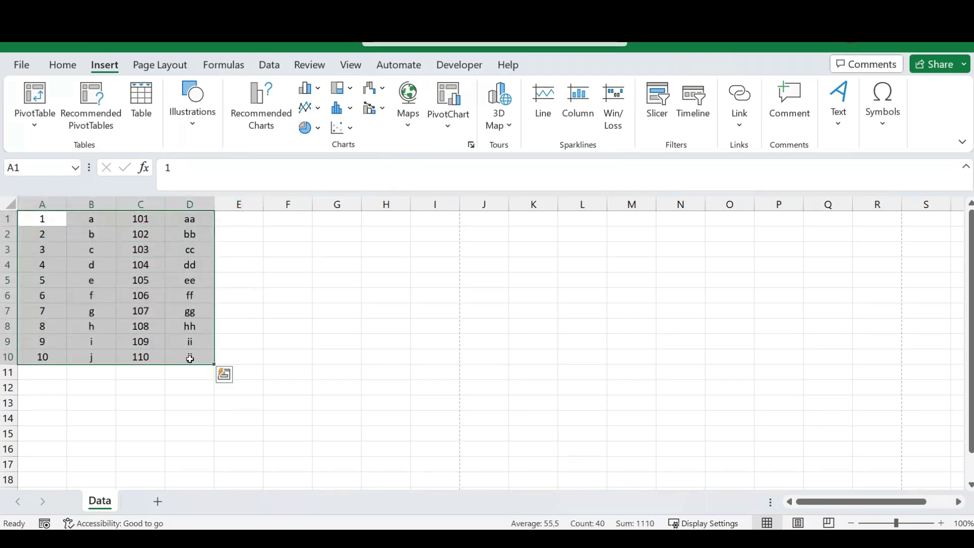
right_click(178, 291)
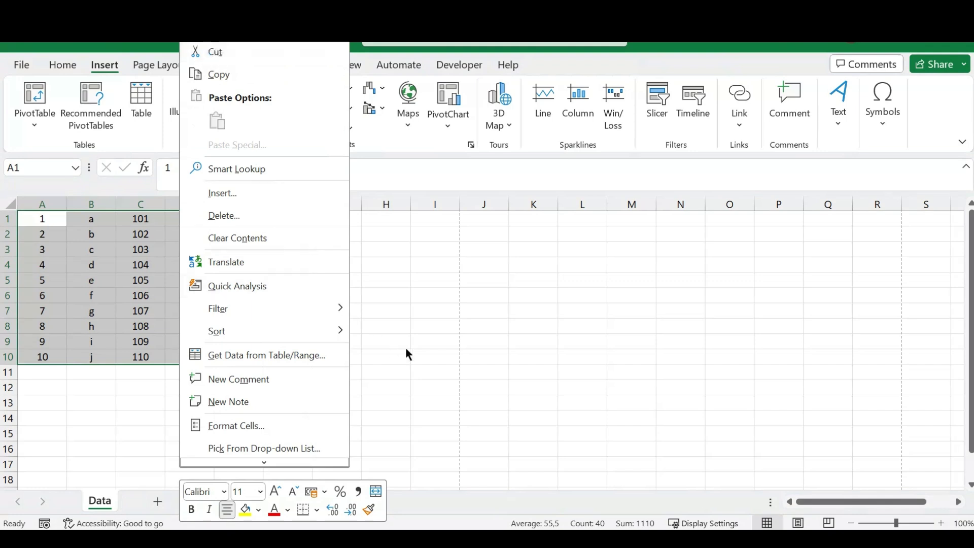
key(Escape)
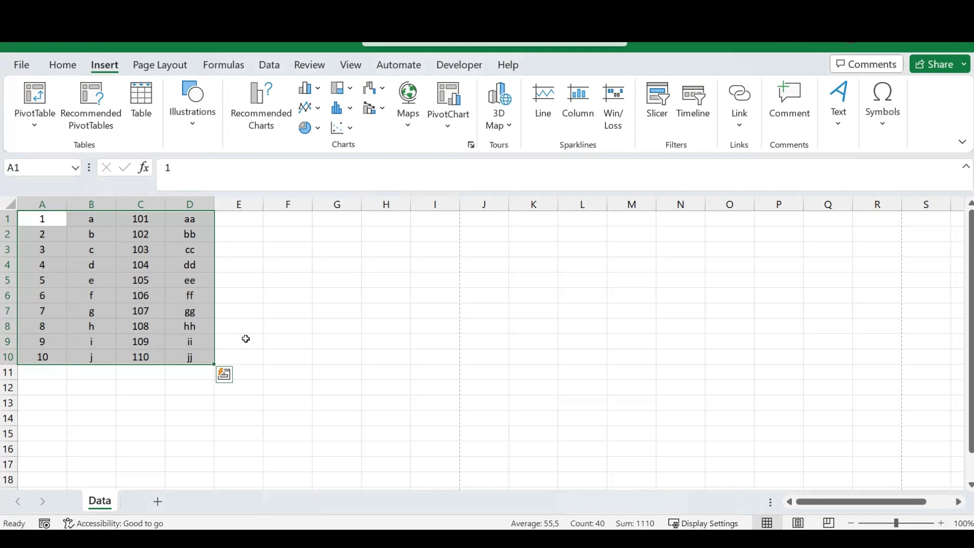
key(ctrl+x)
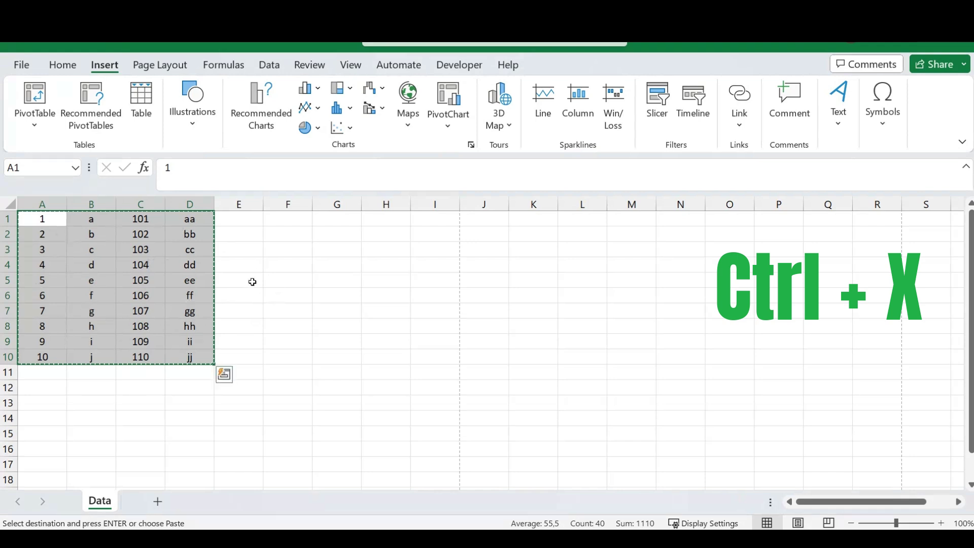
click(286, 250)
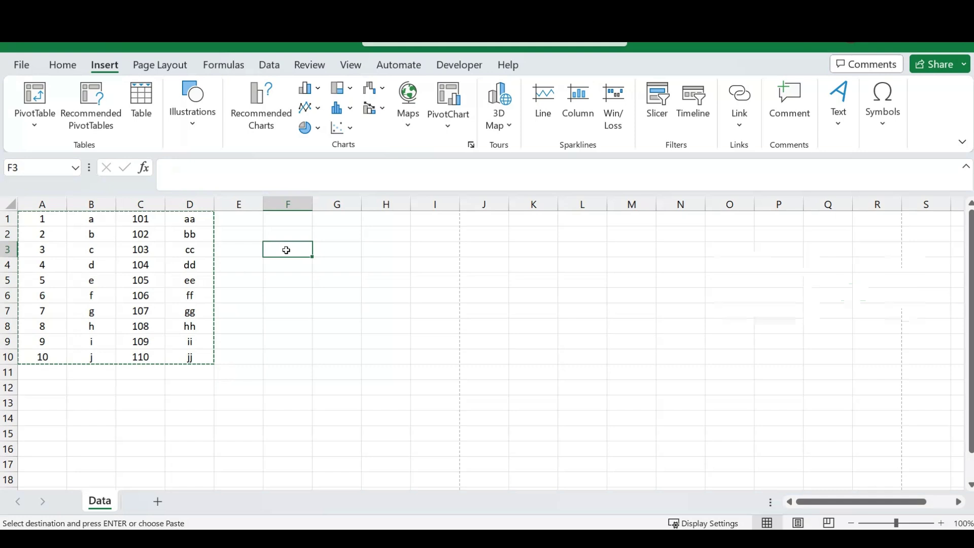
key(ctrl+v)
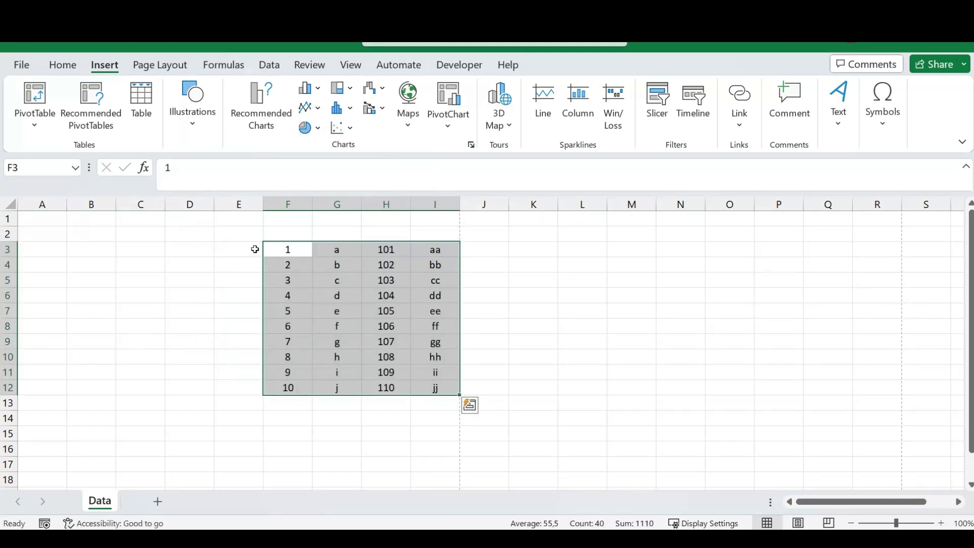
Check the original location A1:D11 and the destination range F3:I12 of the moved data.
click(258, 250)
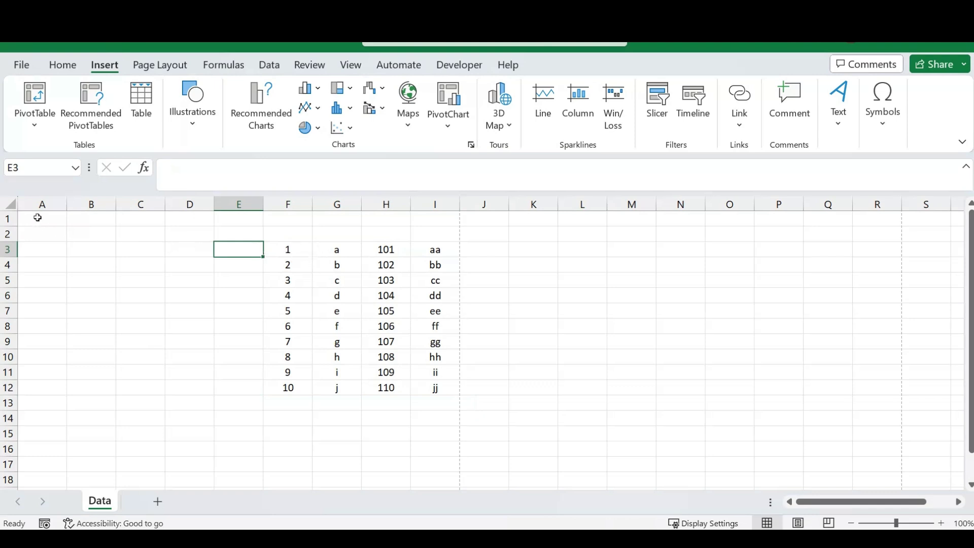
drag(37, 217, 195, 235)
drag(195, 285, 186, 374)
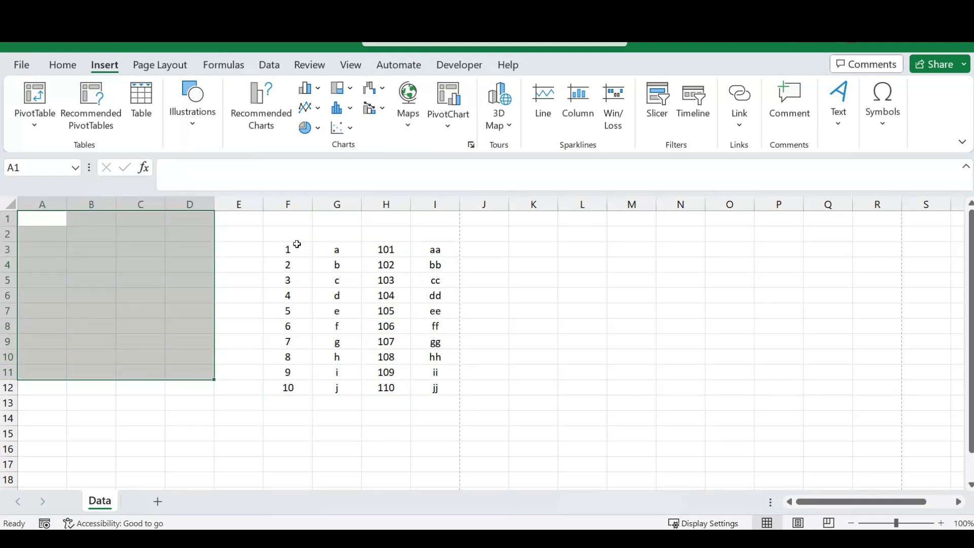
click(295, 250)
drag(384, 249, 445, 388)
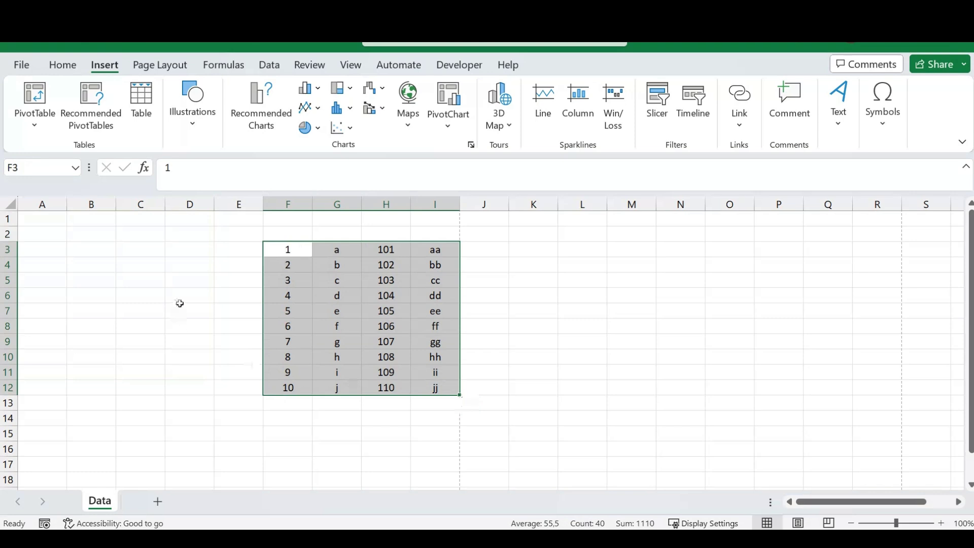
click(236, 244)
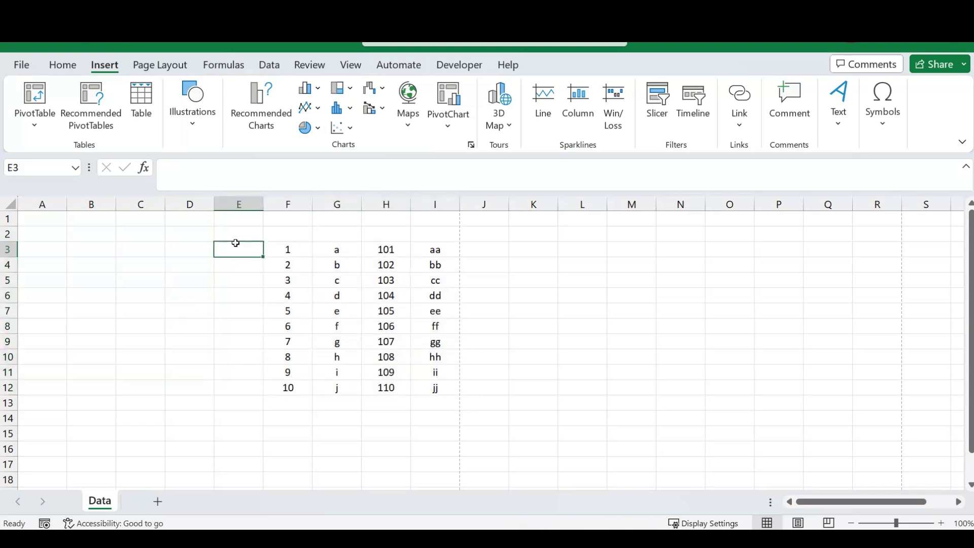
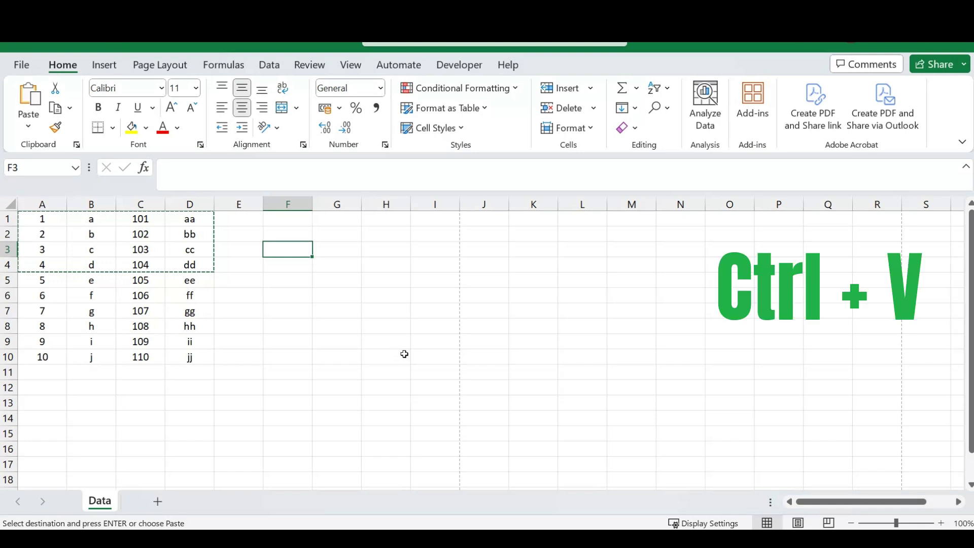
Paste the copied range A1:D4 at cells F3, F8, K3 and K8, ending copy mode with the last paste.
text(1	a	101	aa 2	b	102	bb 3	c	103	cc 4	d	104	dd)
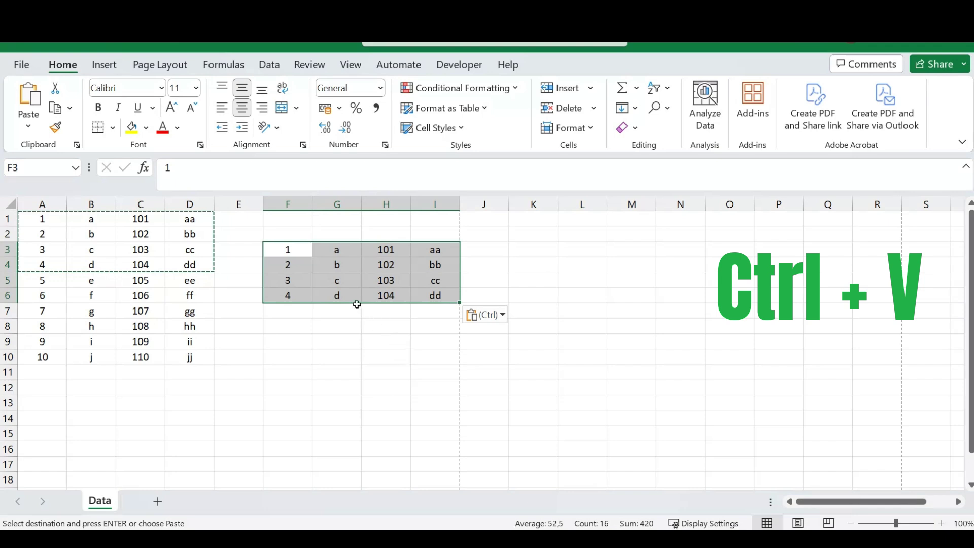
click(296, 324)
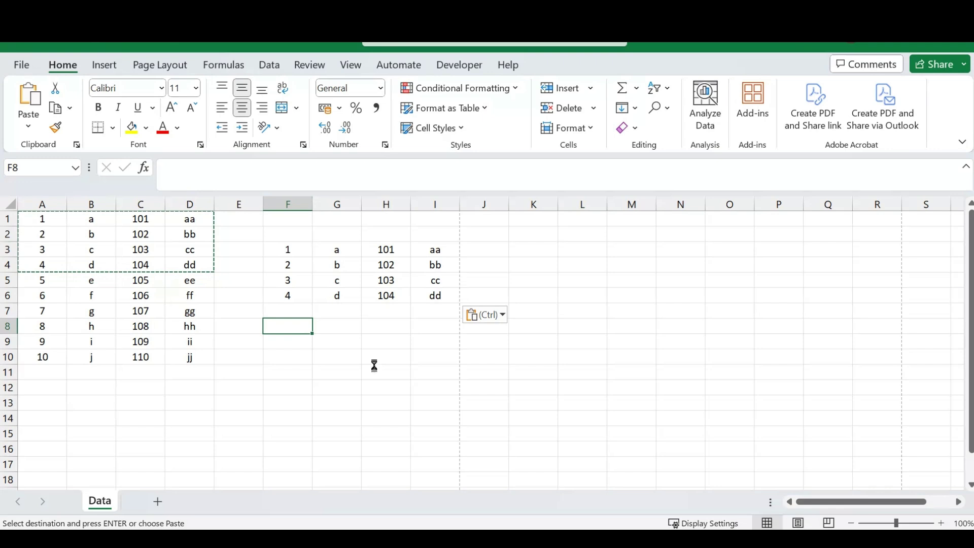
text(1	a	101	aa 2	b	102	bb 3	c	103	cc 4	d	104	dd)
click(522, 244)
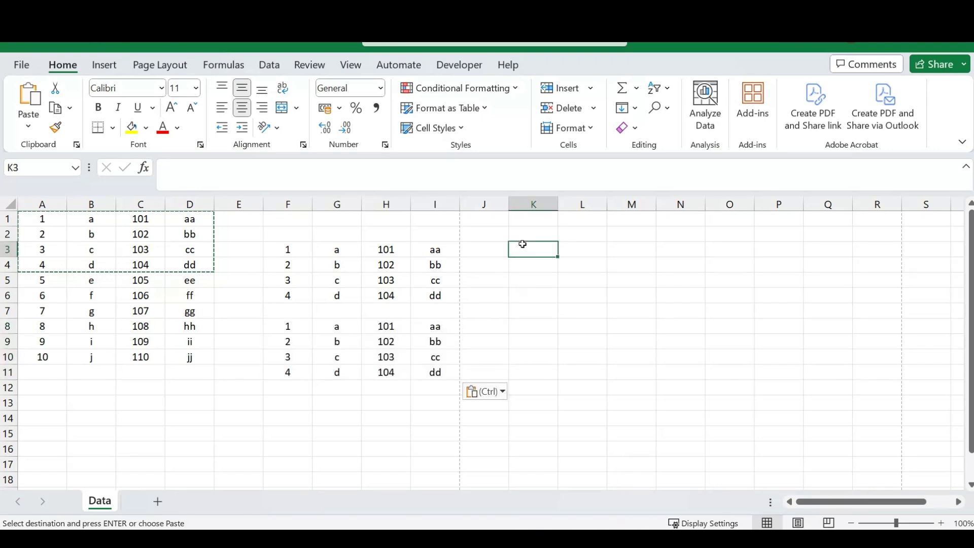
text(1	a	101	aa 2	b	102	bb 3	c	103	cc 4	d	104	dd)
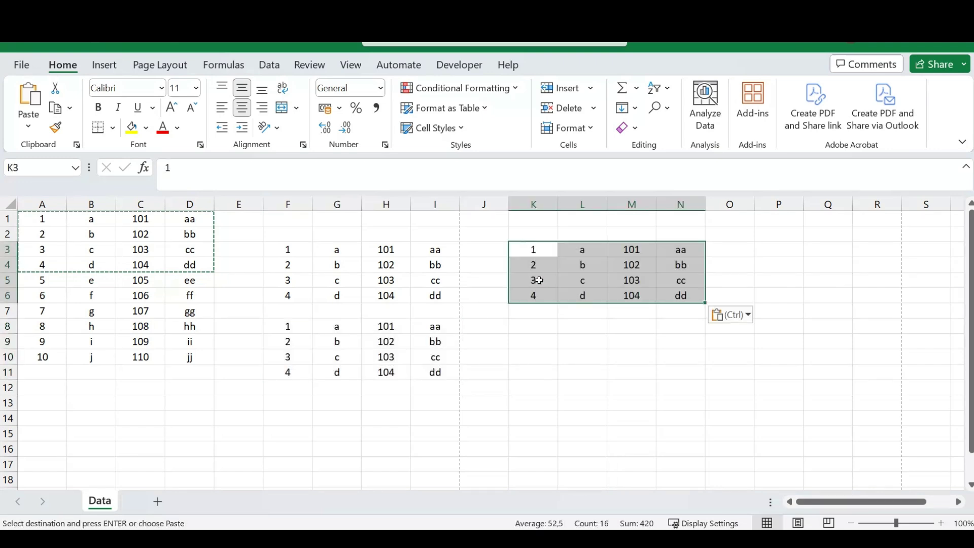
click(533, 326)
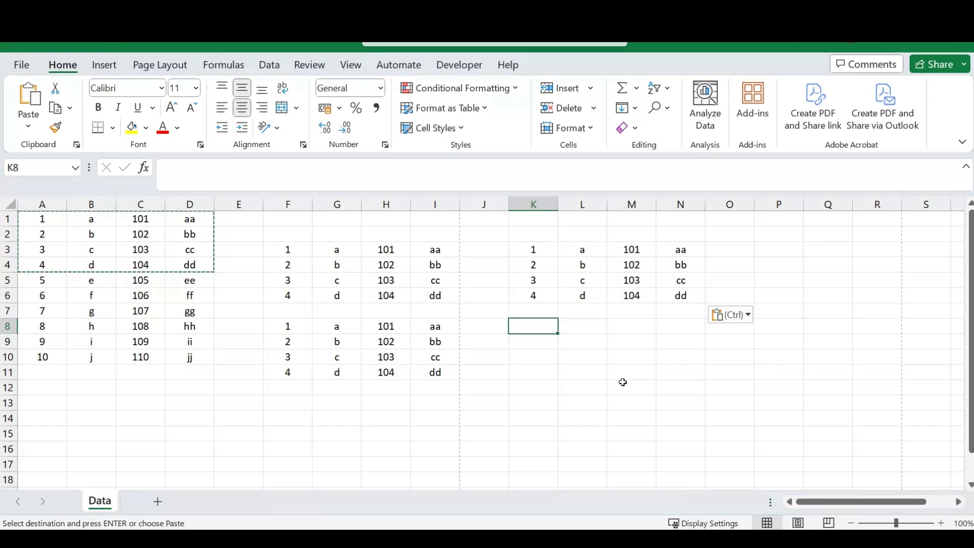
key(Return)
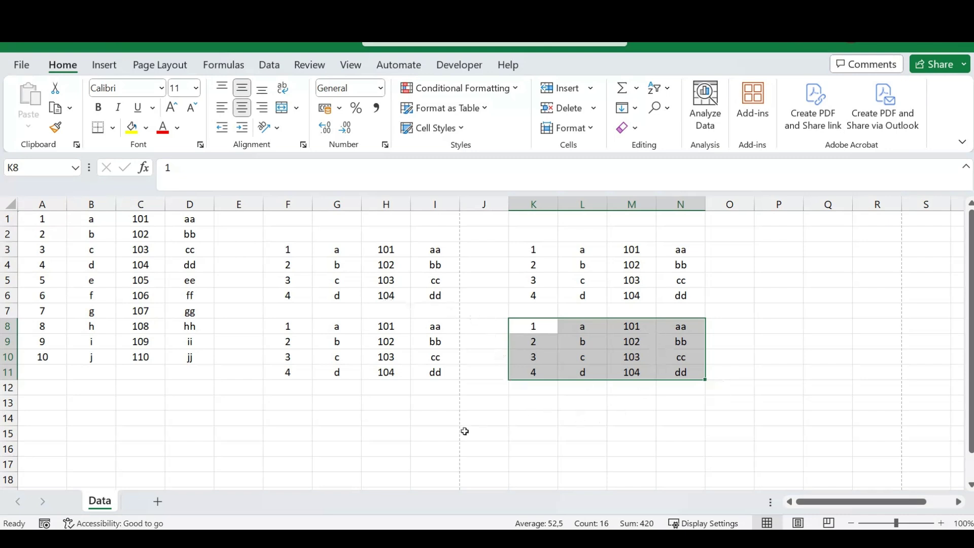
click(530, 407)
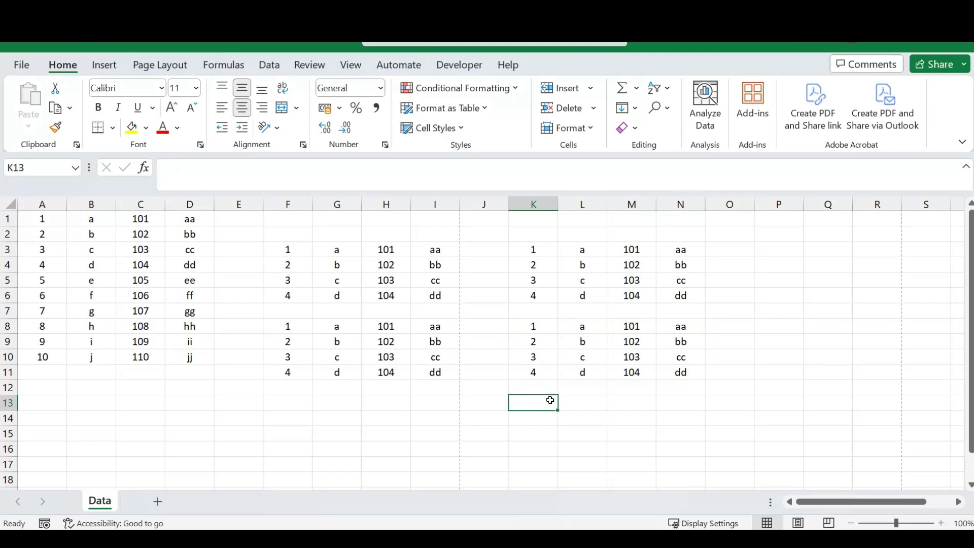
drag(532, 326, 668, 369)
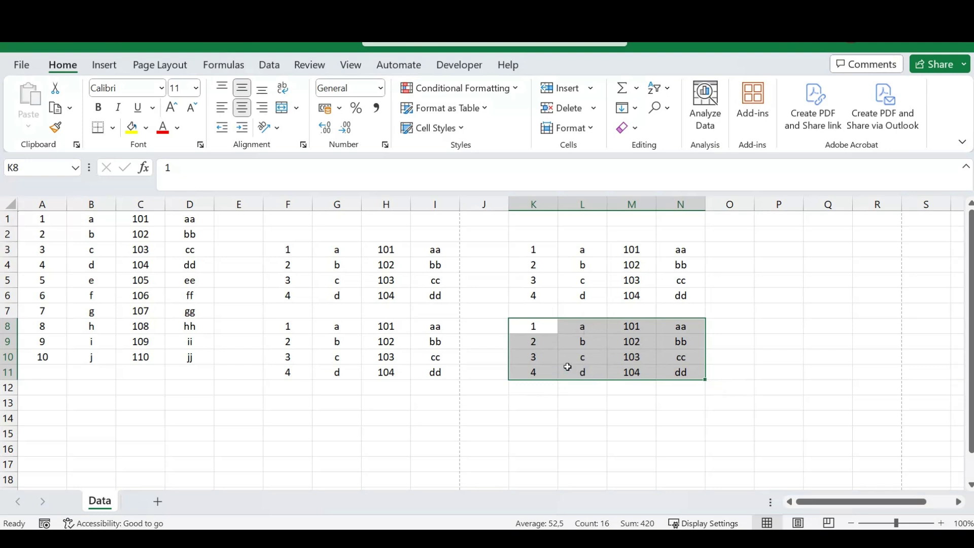
click(288, 251)
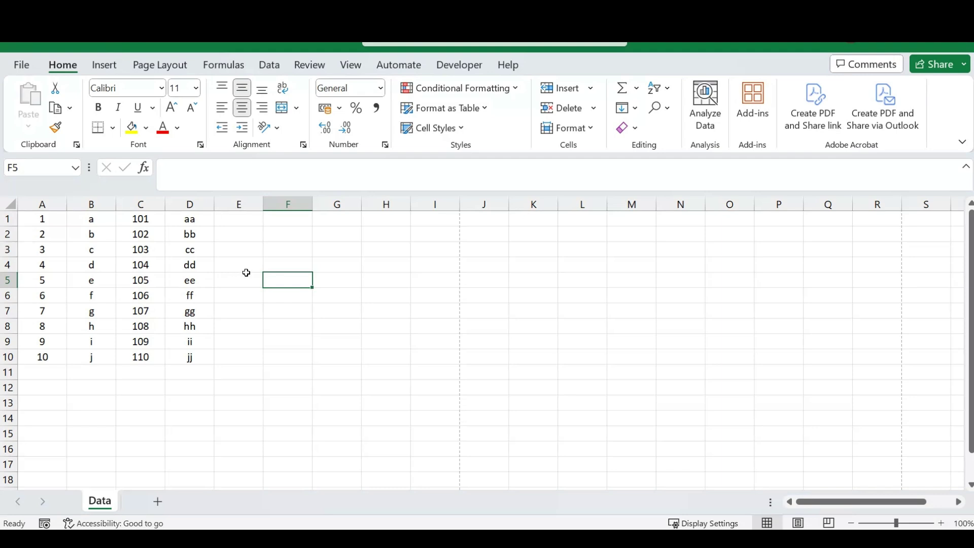
Try bold formatting on the range A1:D10 and undo it.
drag(47, 219, 203, 358)
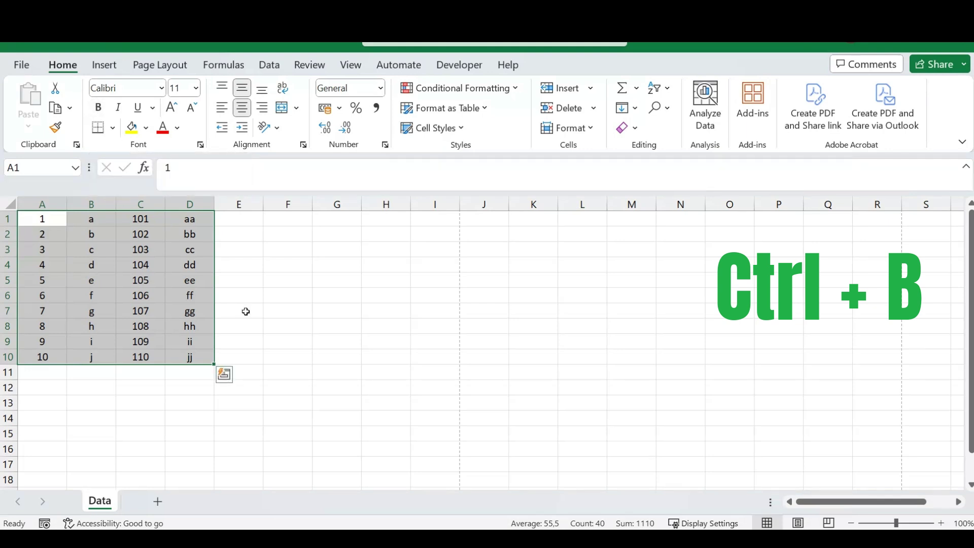
click(99, 111)
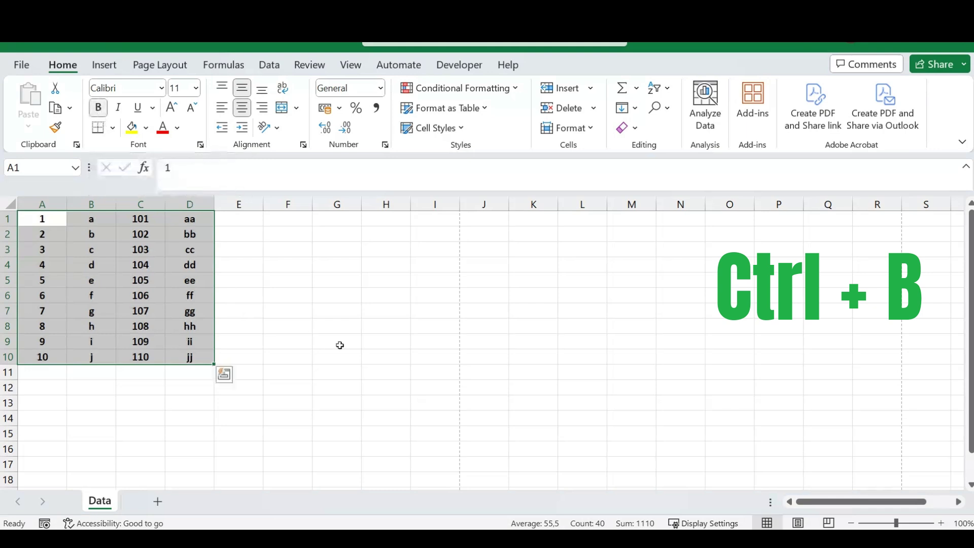
click(272, 323)
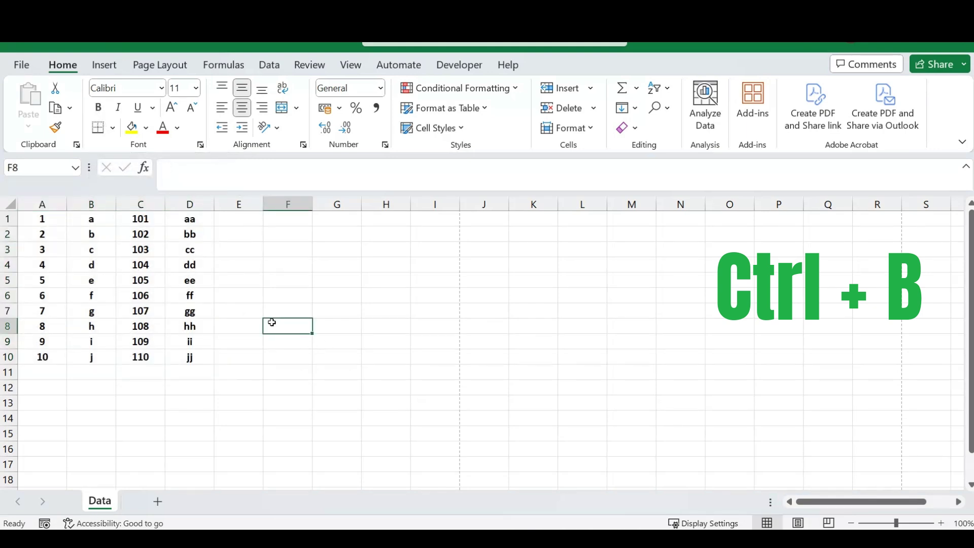
key(ctrl+z)
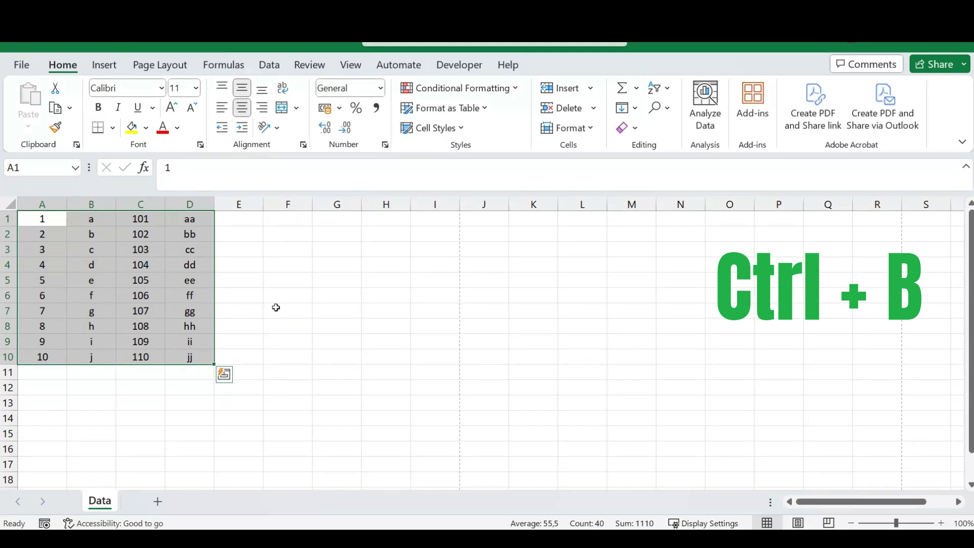
Apply bold formatting to the range A1:D10 and deselect it.
key(ctrl+b)
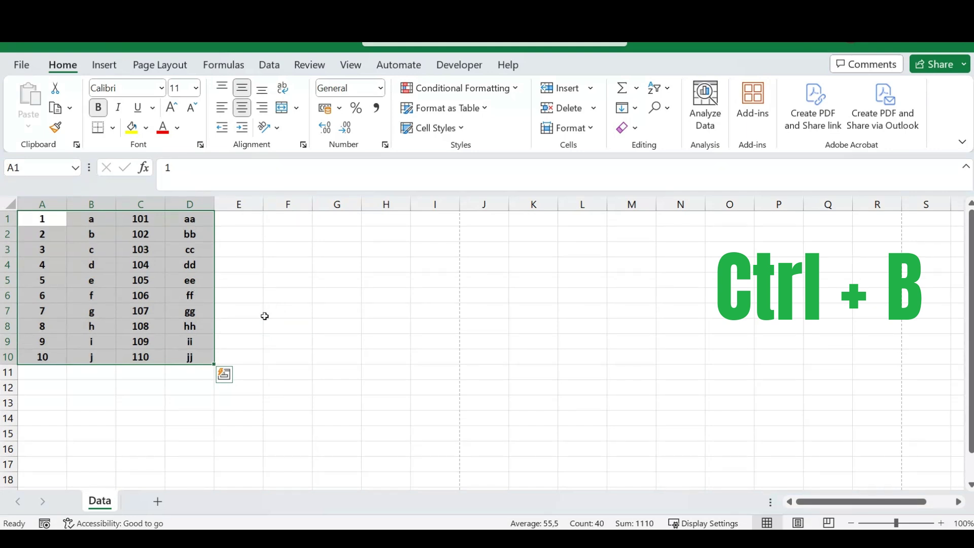
click(258, 283)
drag(45, 219, 191, 370)
click(271, 279)
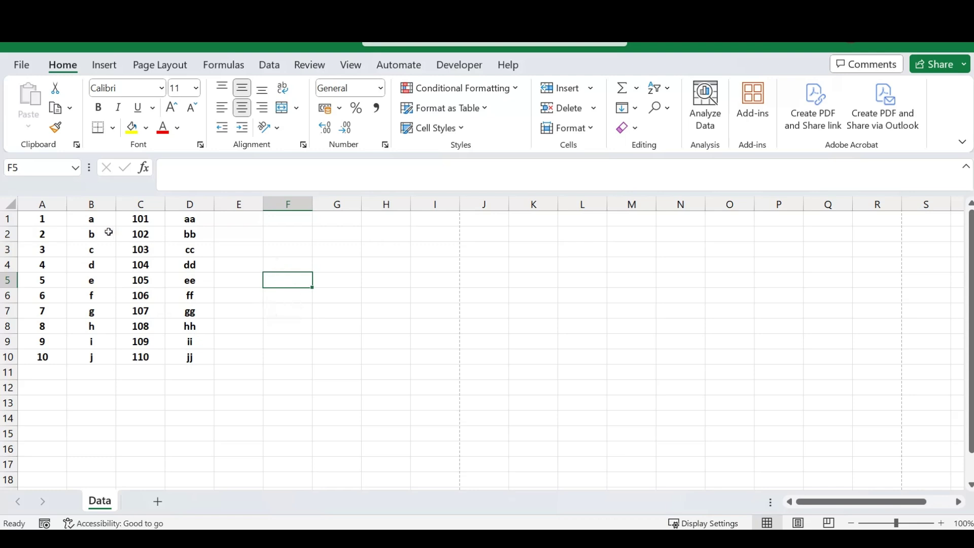
Apply italic formatting to the range A1:D10 and deselect it.
drag(53, 223, 178, 354)
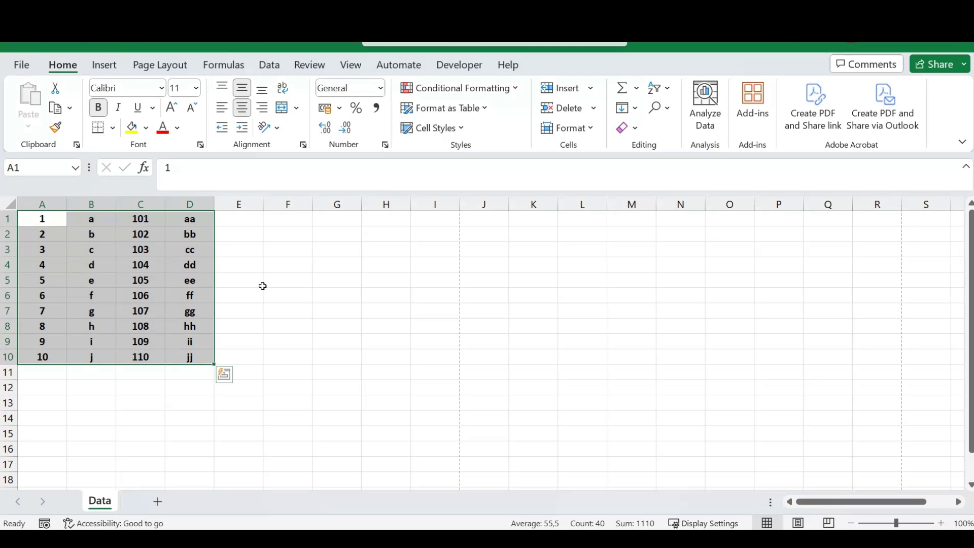
key(ctrl+i)
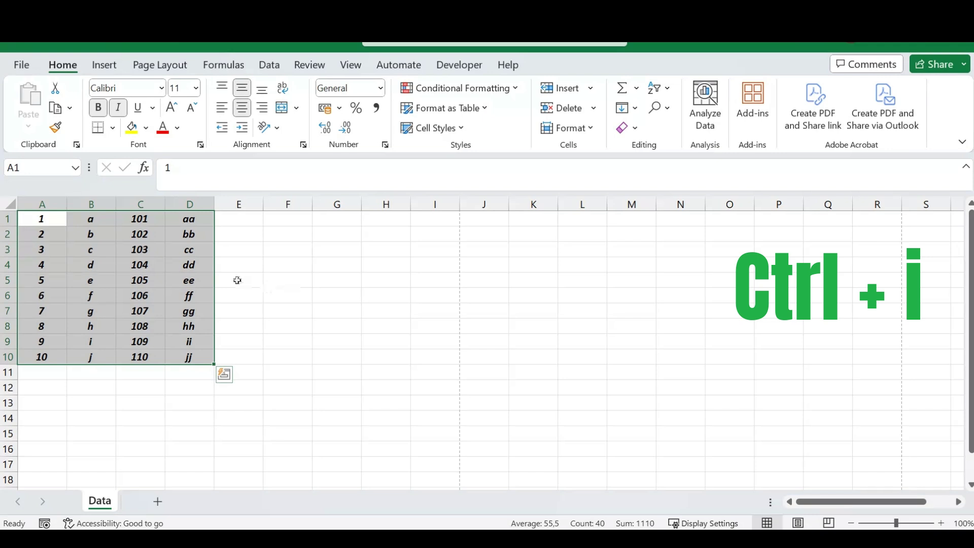
click(250, 269)
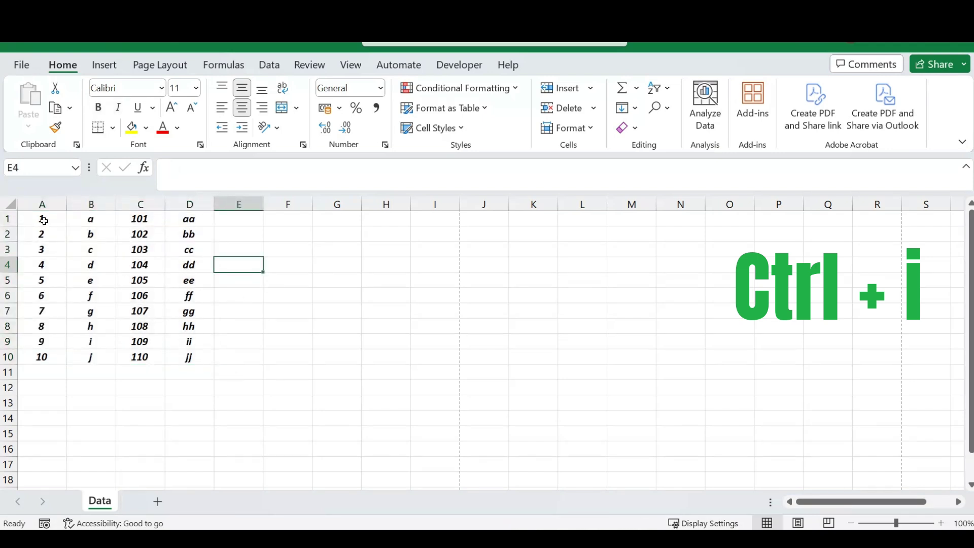
drag(43, 220, 228, 367)
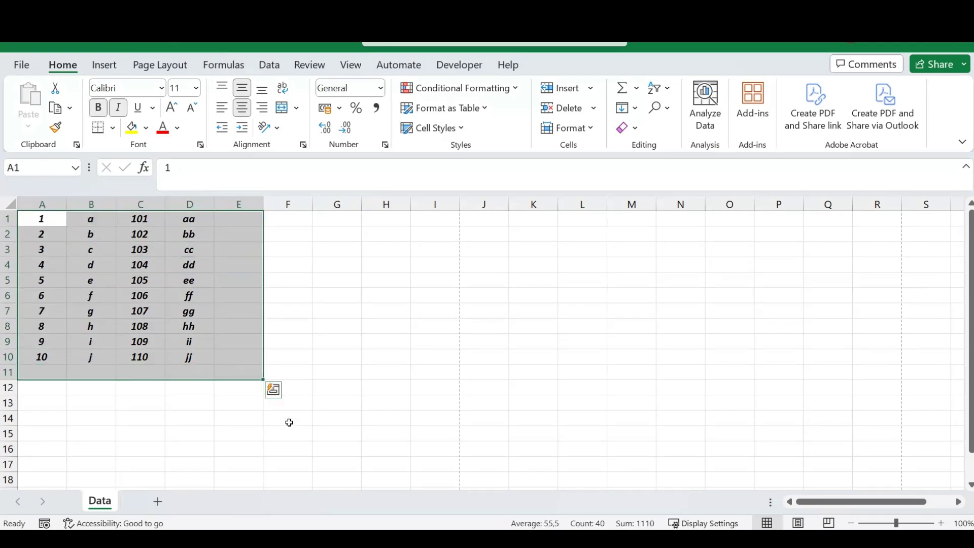
click(335, 306)
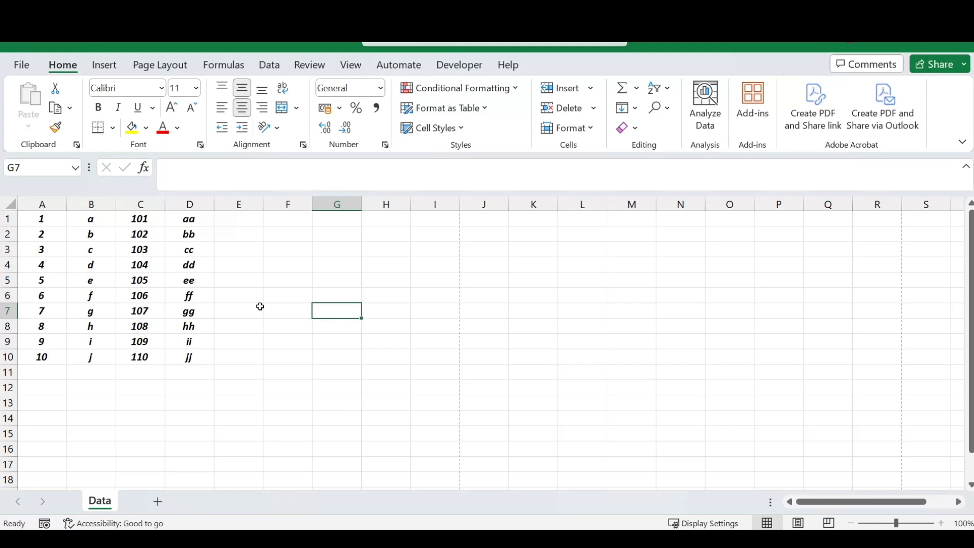
Apply underline formatting to the range A1:D10 and deselect it.
drag(49, 222, 200, 361)
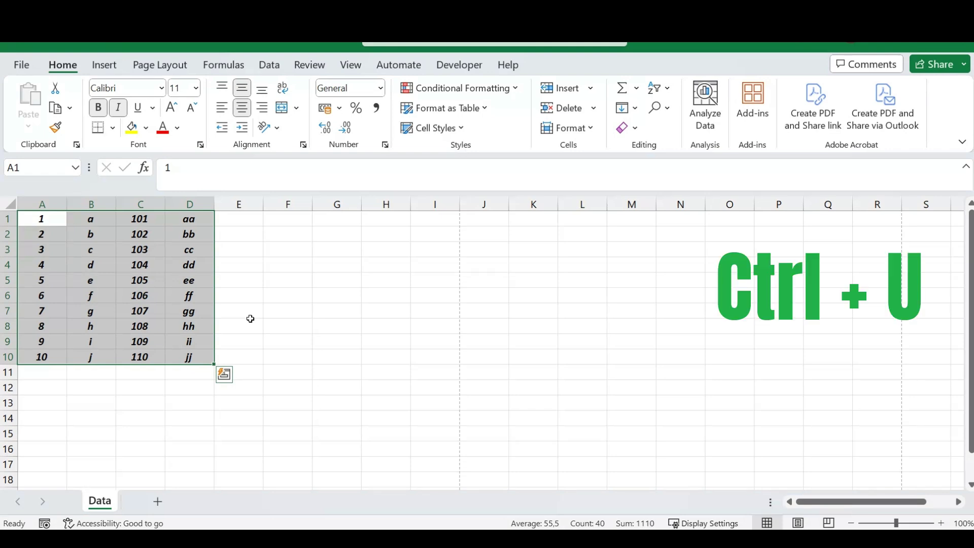
key(ctrl+u)
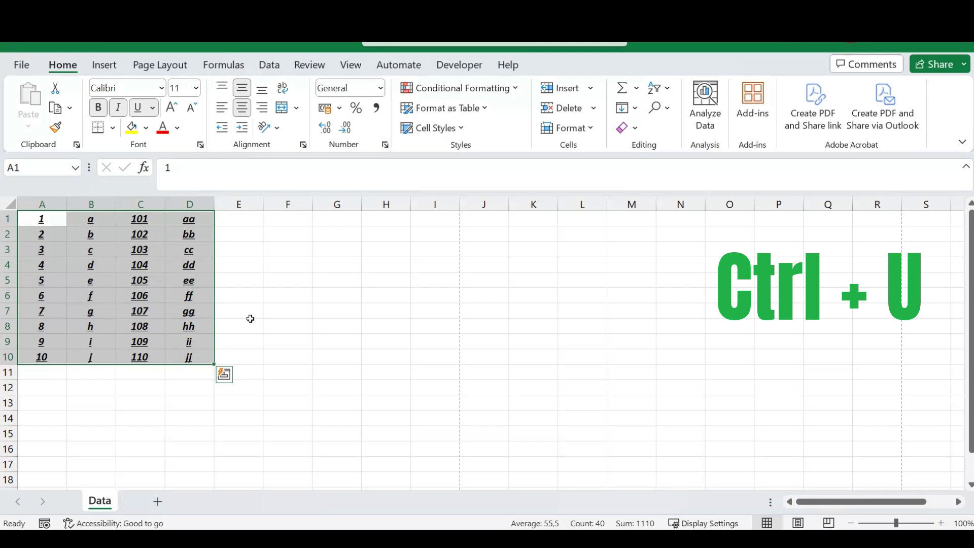
click(250, 319)
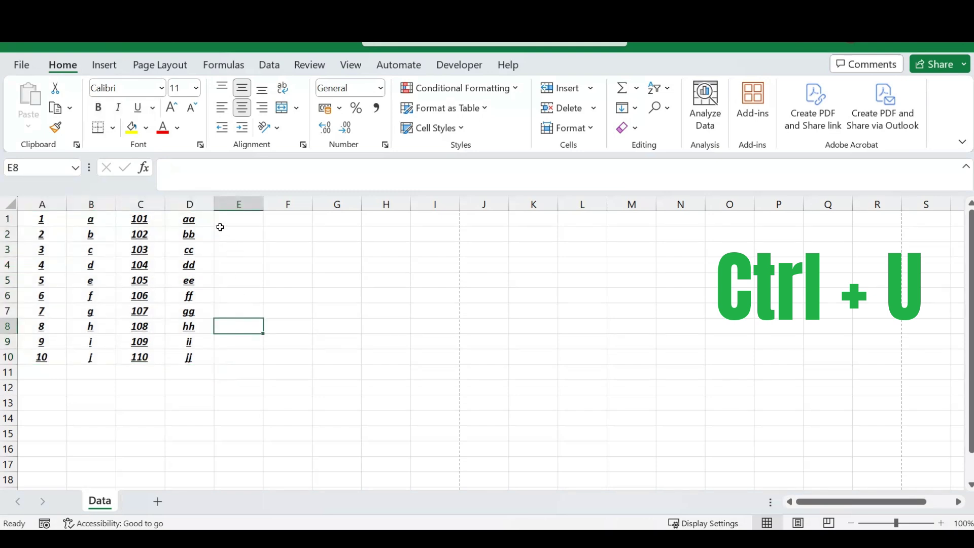
drag(56, 218, 195, 358)
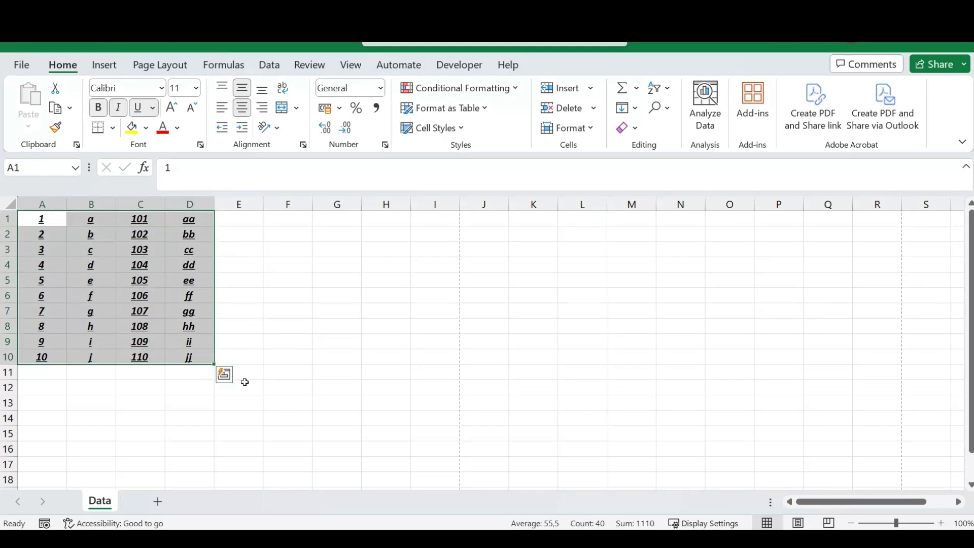
click(233, 299)
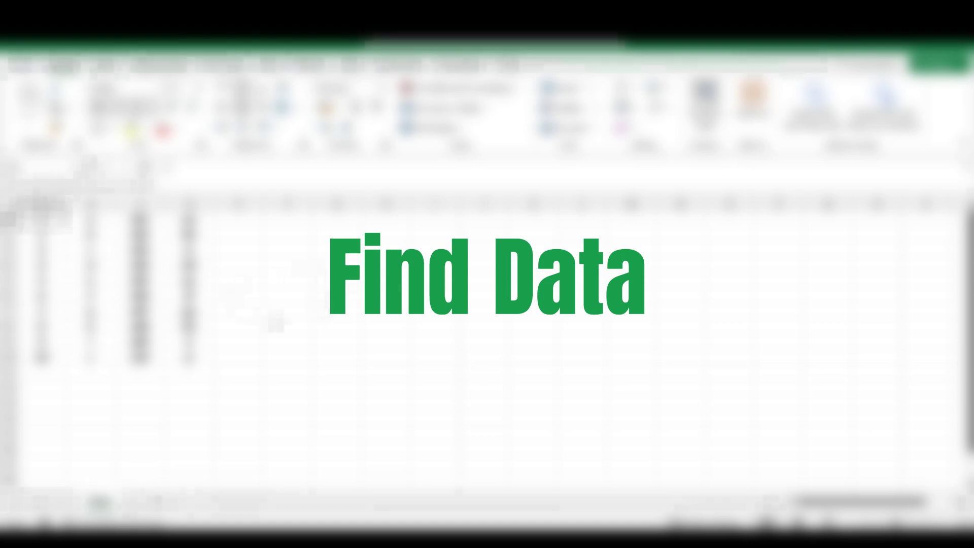
Find the next cell containing "aa" on the Data sheet, with the extra search options collapsed.
click(268, 251)
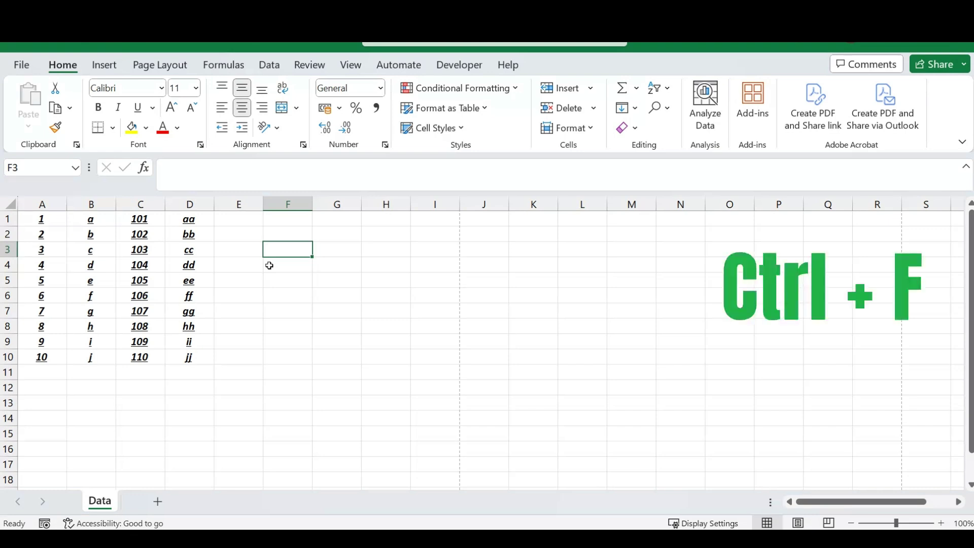
key(ctrl+f)
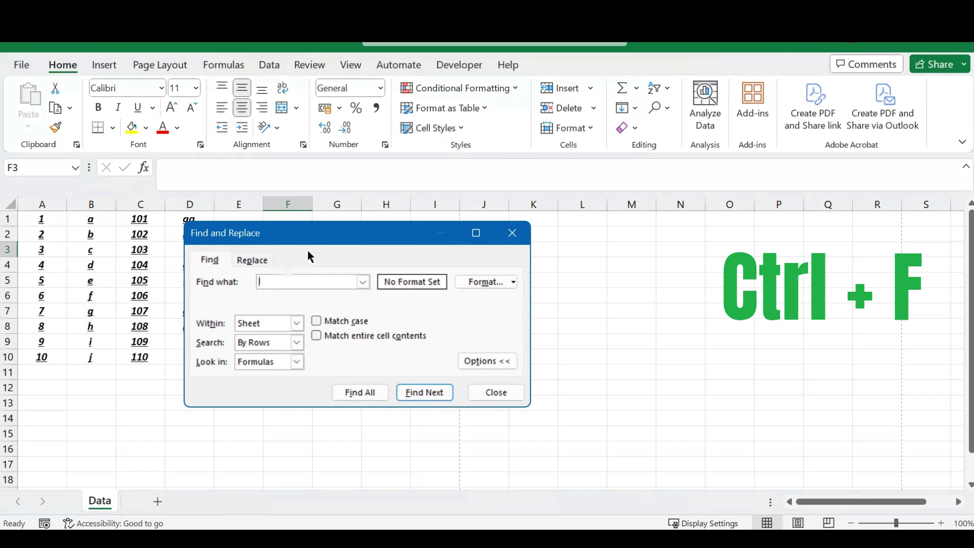
drag(341, 231, 443, 205)
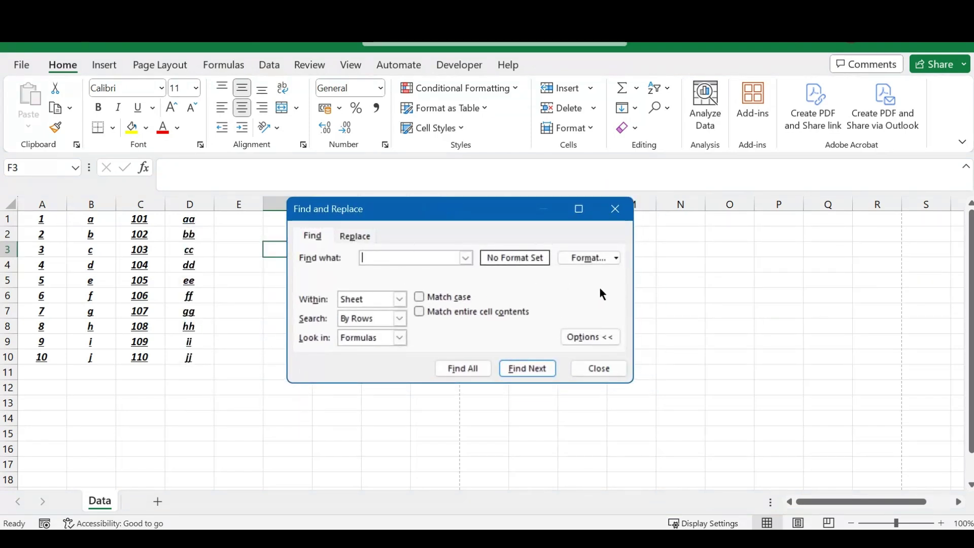
click(609, 338)
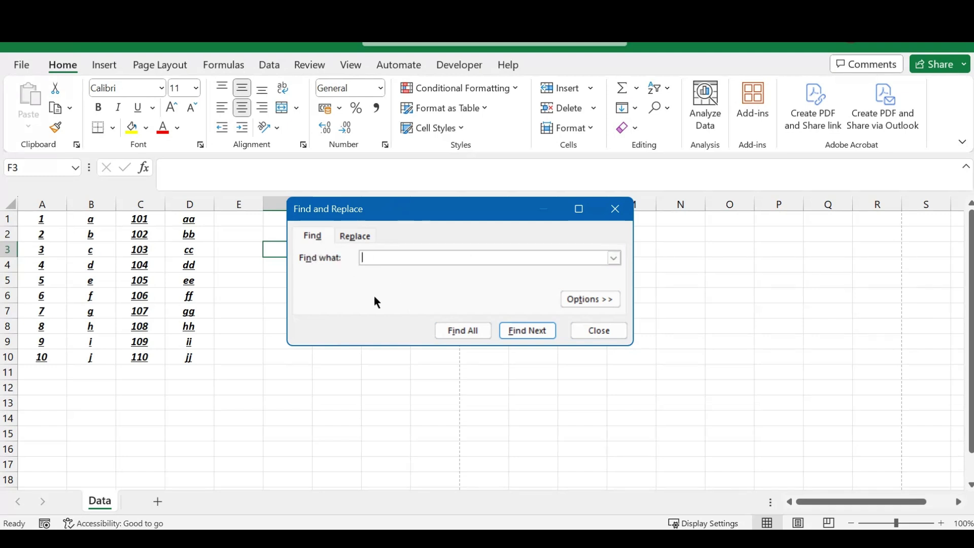
text(aa)
click(526, 330)
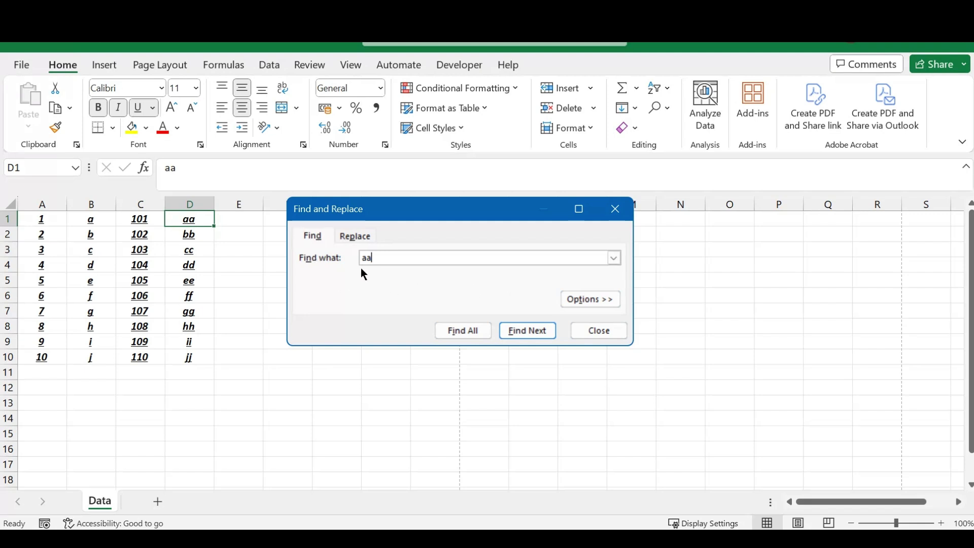
Expand the search options and review the Within, Search and Look in choices, keeping Sheet, By Rows and Formulas.
click(610, 299)
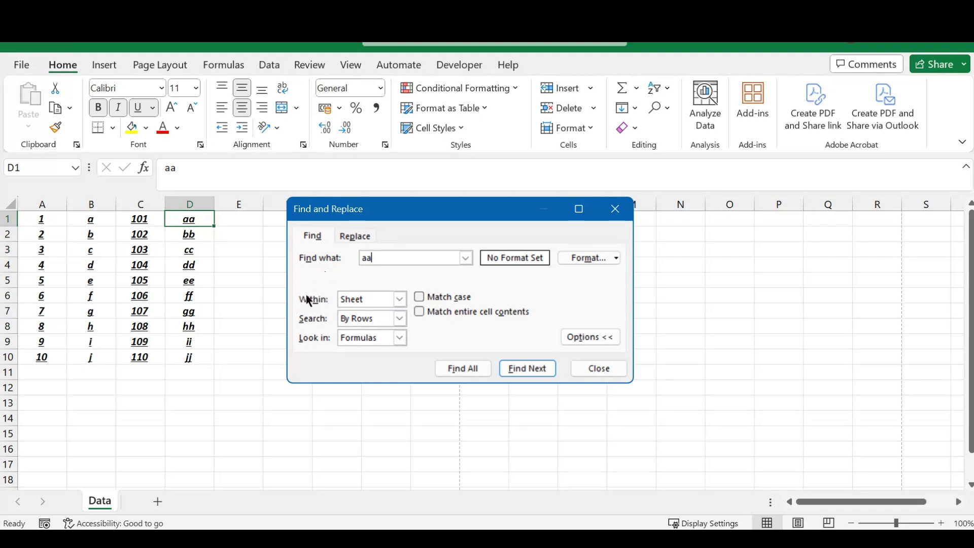
click(399, 298)
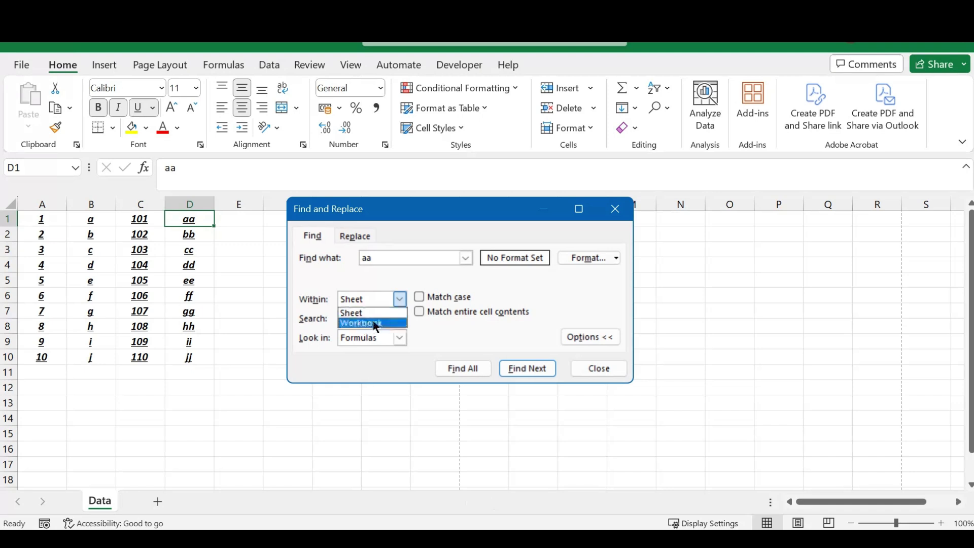
click(350, 312)
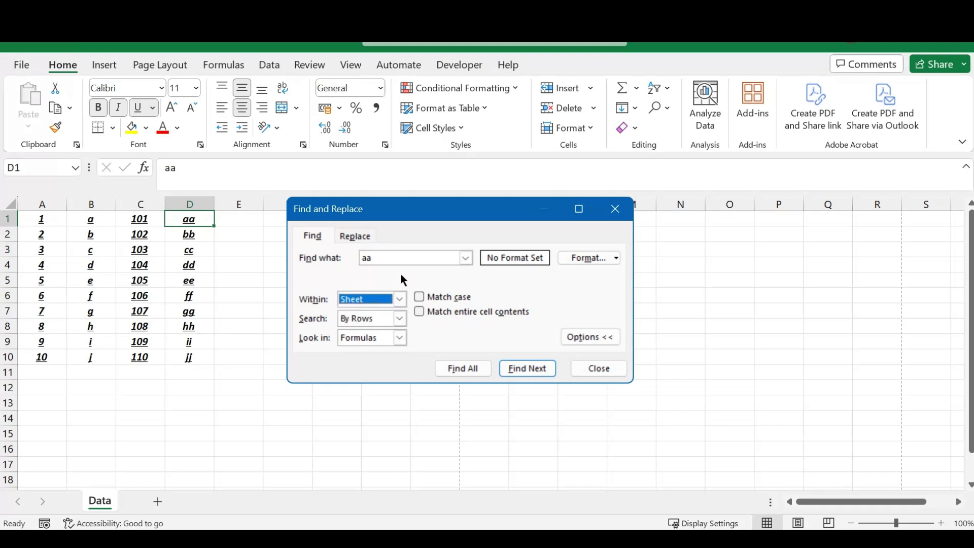
click(399, 318)
click(394, 327)
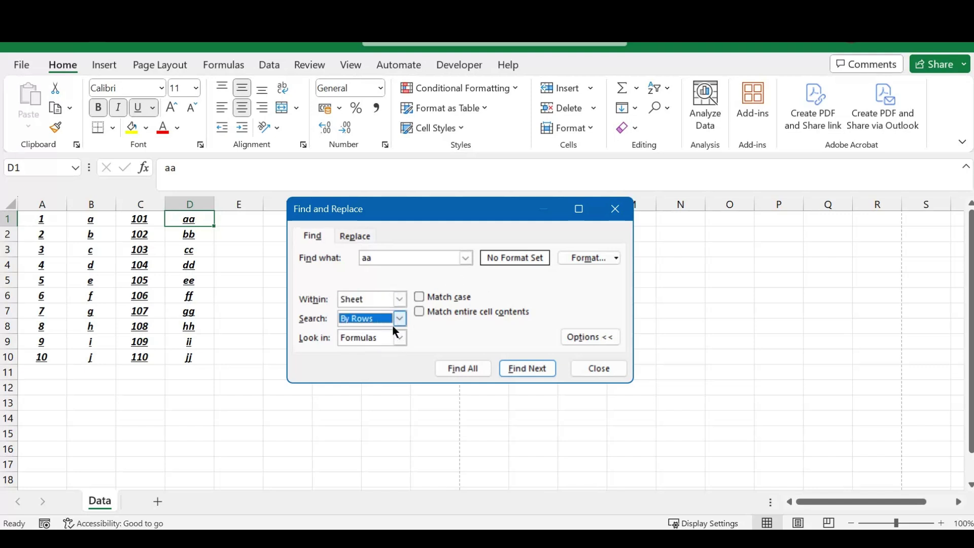
click(403, 337)
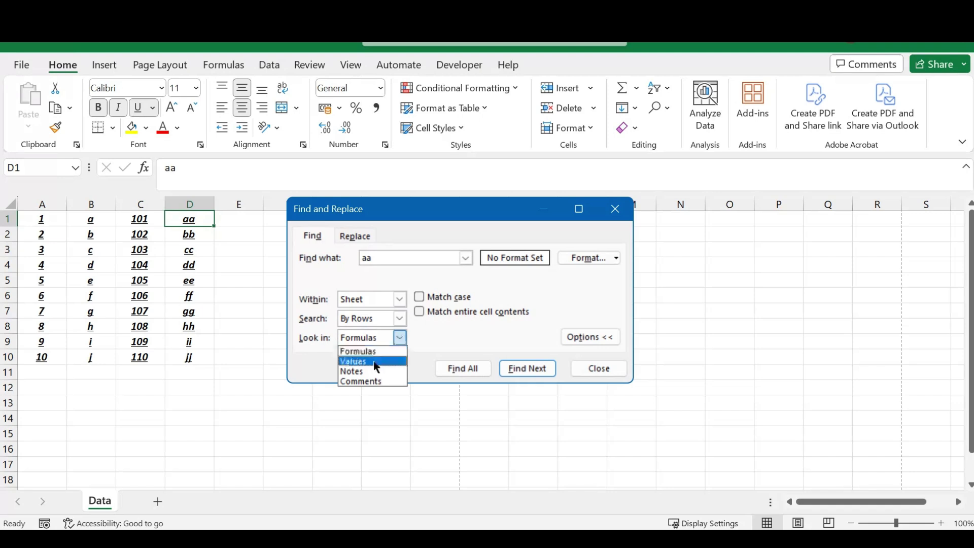
click(402, 337)
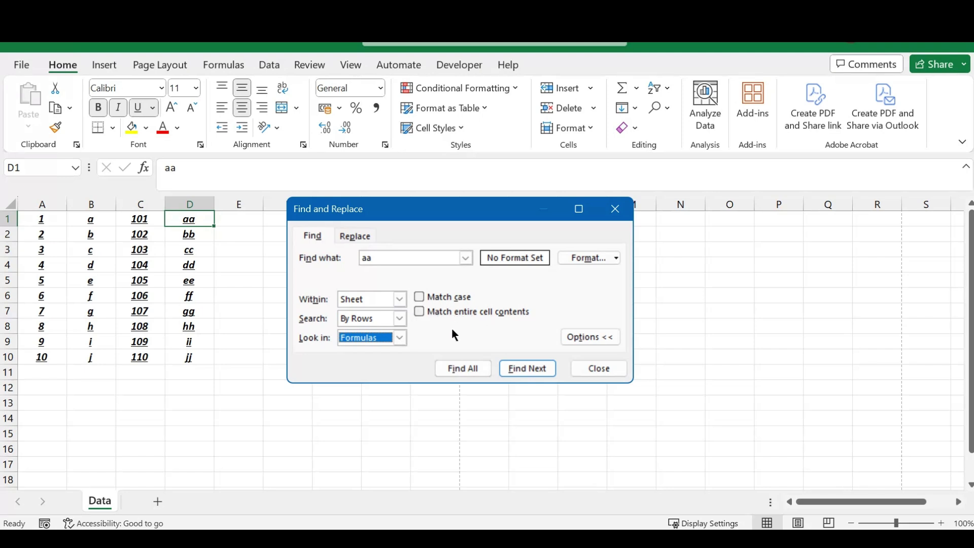
List all cells containing "a", and repeat the search with Match entire cell contents enabled.
click(415, 257)
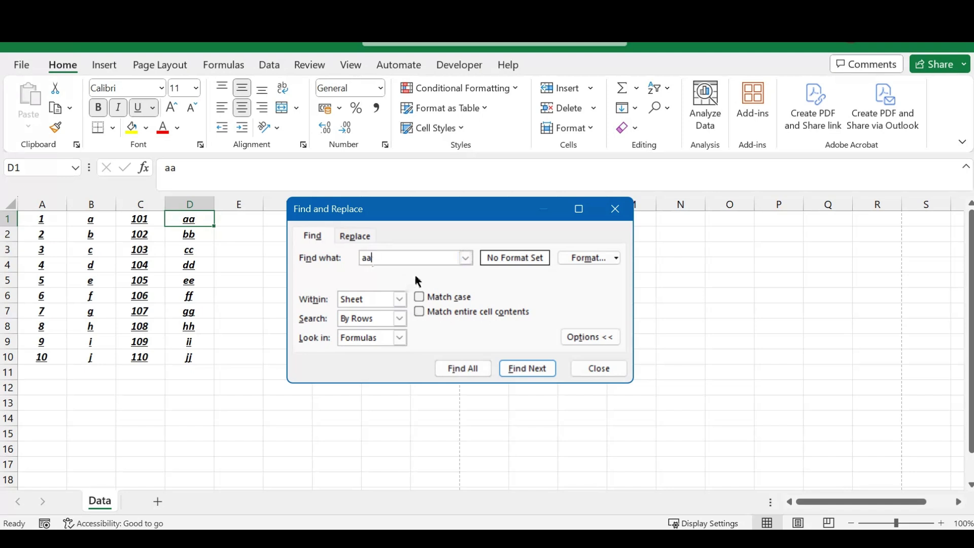
key(BackSpace)
click(473, 370)
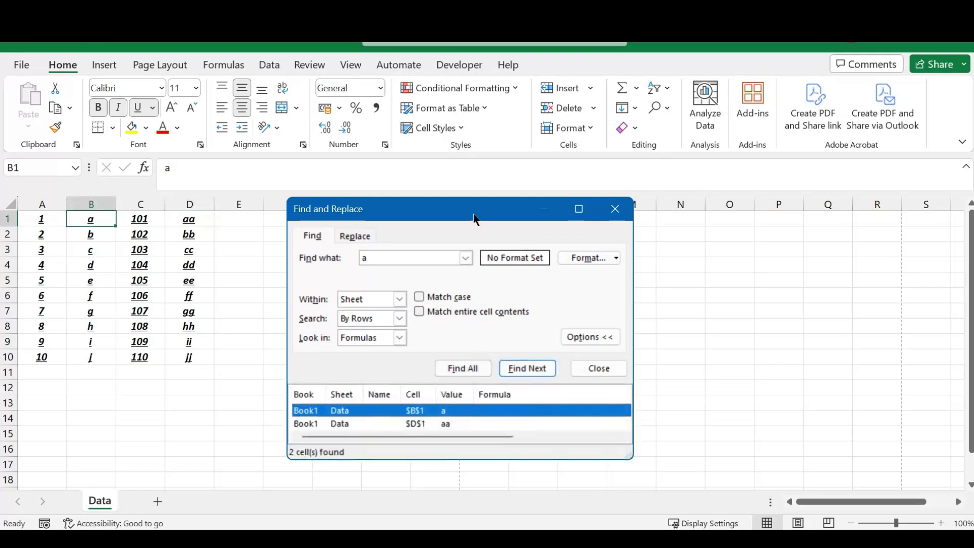
drag(473, 214, 490, 165)
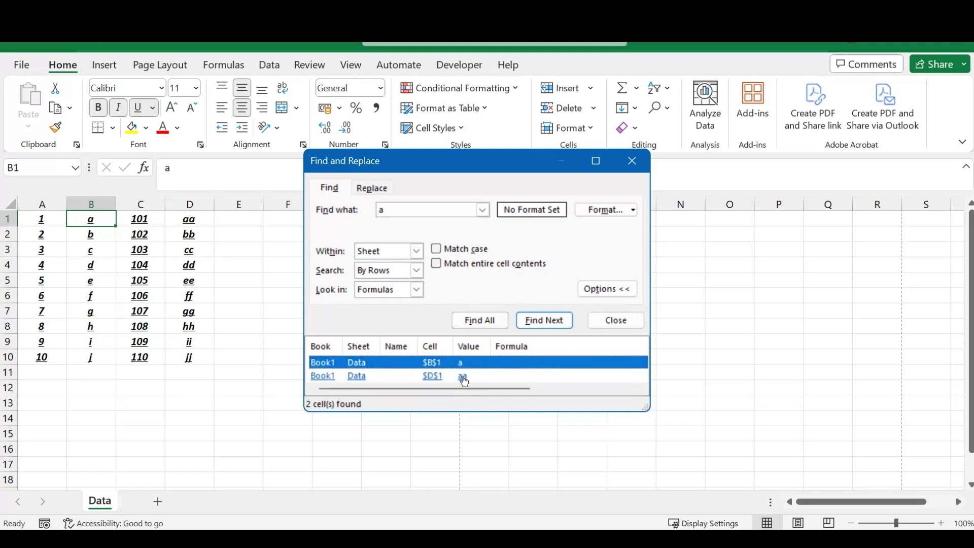
click(436, 264)
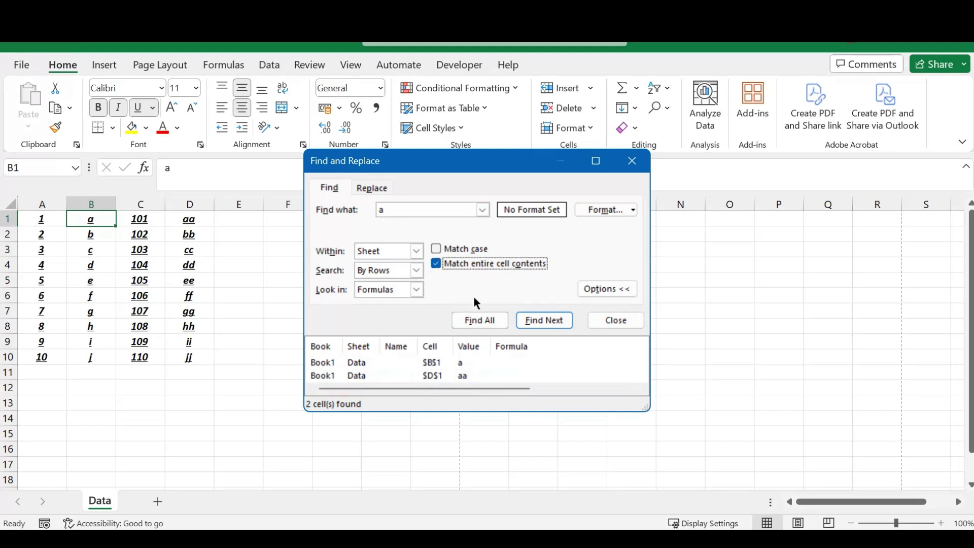
click(486, 320)
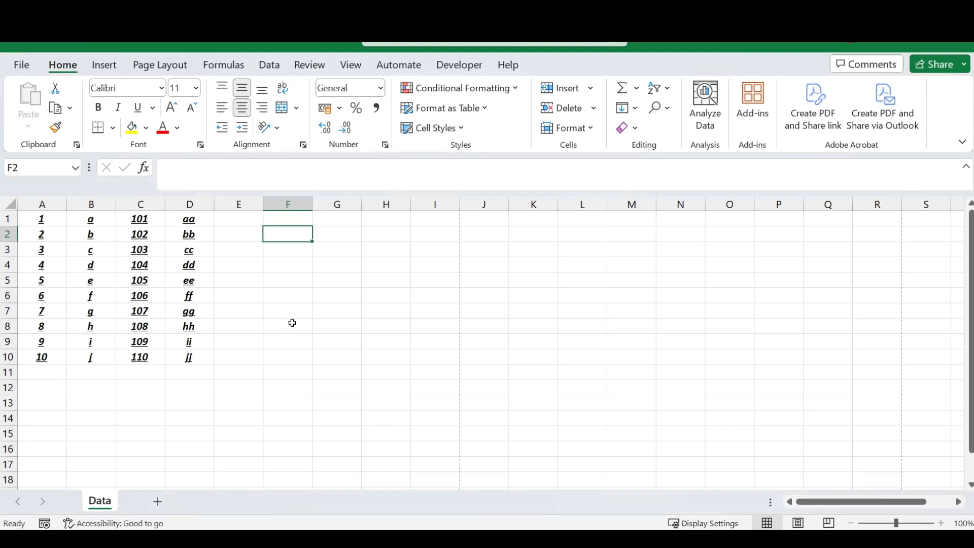
Enter the values 1, 2 and 3 in cells F2, F3 and F4, and move to cell G4.
text(1)
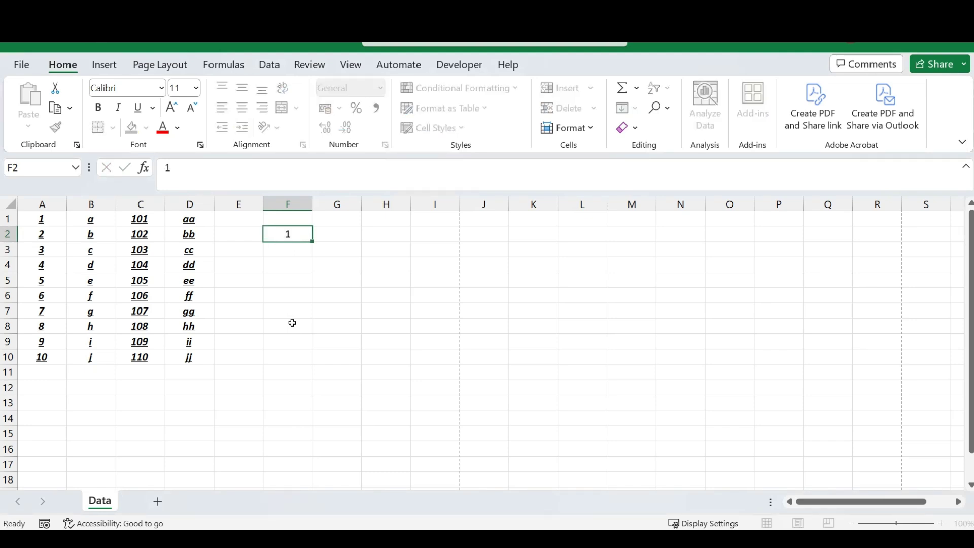
key(Return)
text(2)
key(Return)
text(3)
key(Return)
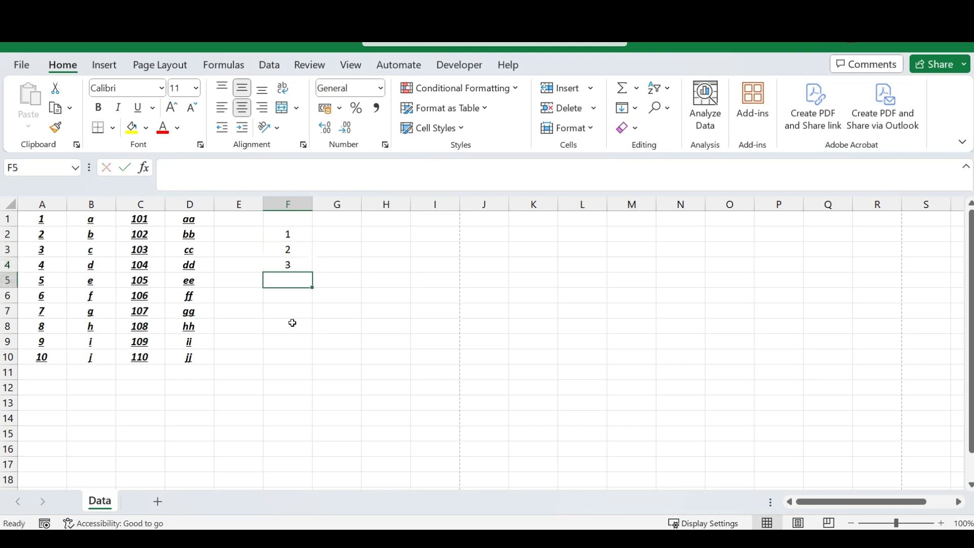
key(Up)
key(Right)
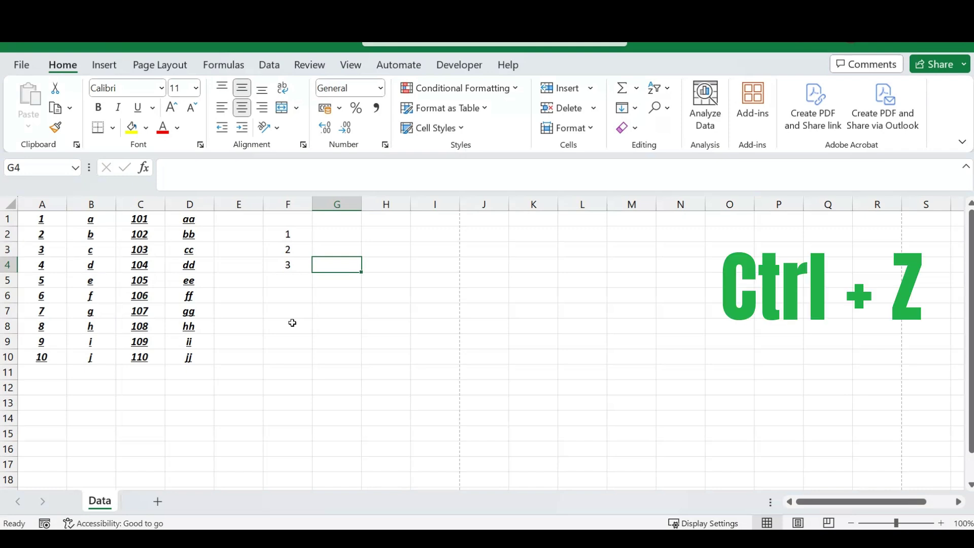
Undo the three number entries in F2:F4 one at a time.
key(ctrl+z)
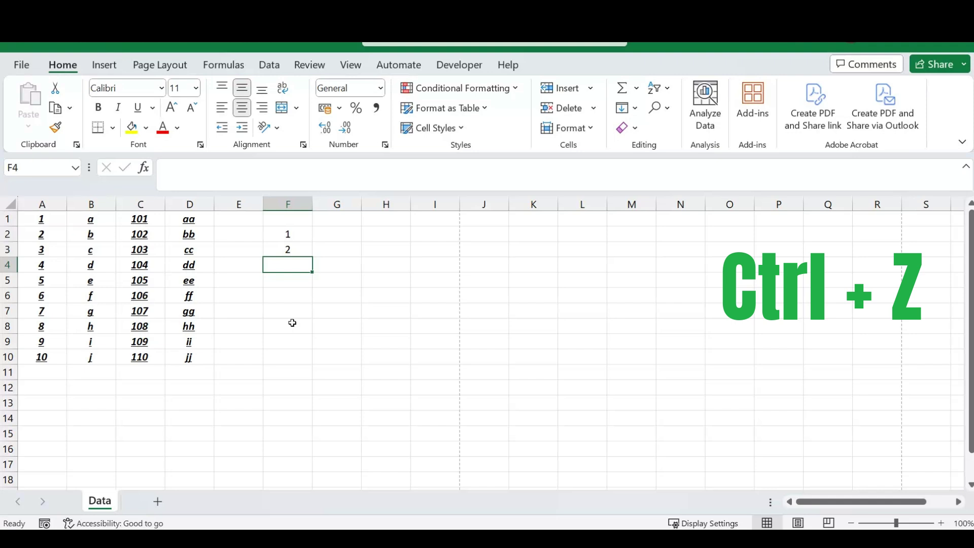
key(ctrl+z)
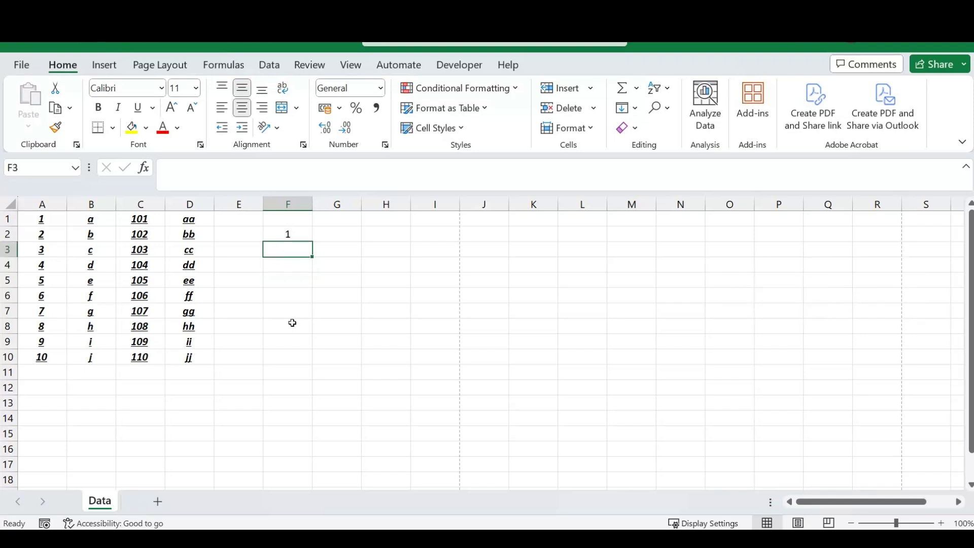
key(ctrl+z)
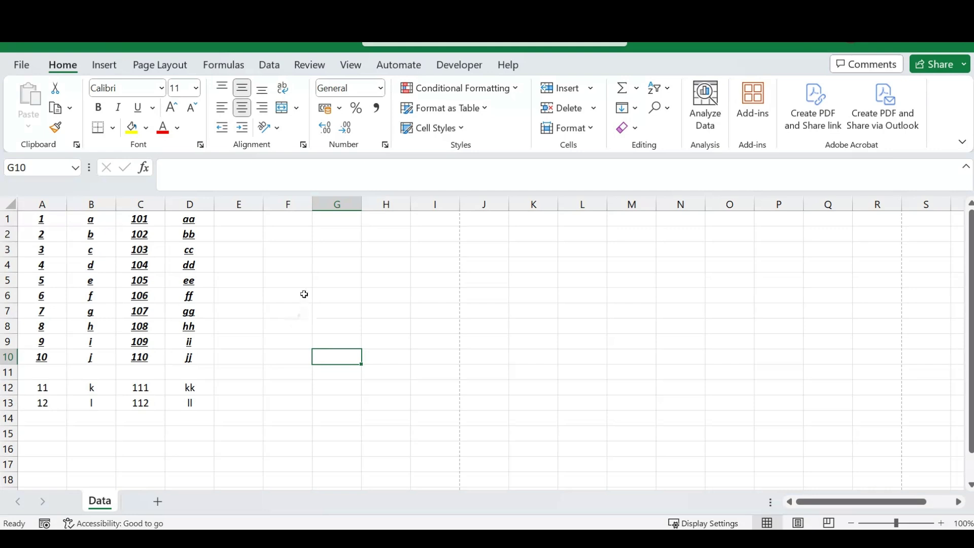
Select all cells of the Data sheet starting from the empty cell G6, and clear the selection.
click(291, 281)
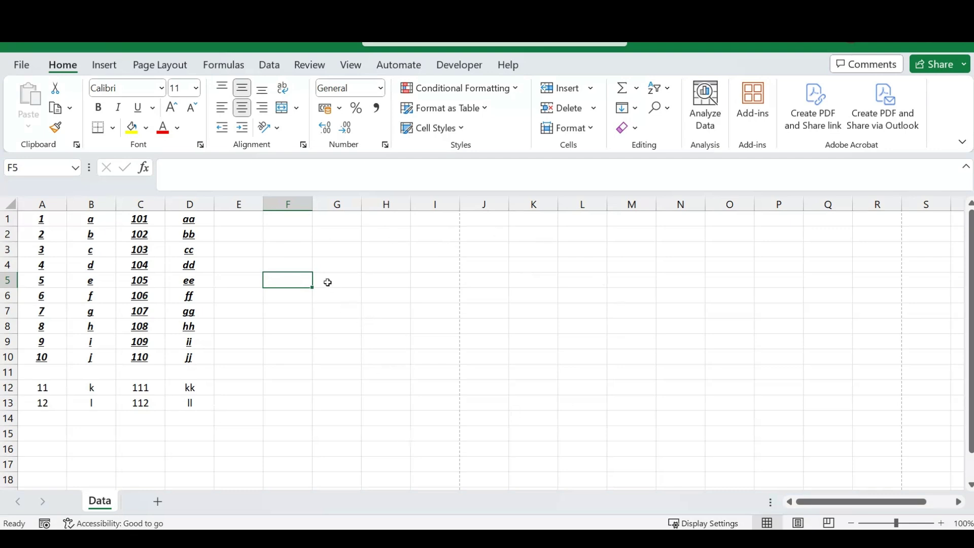
click(332, 299)
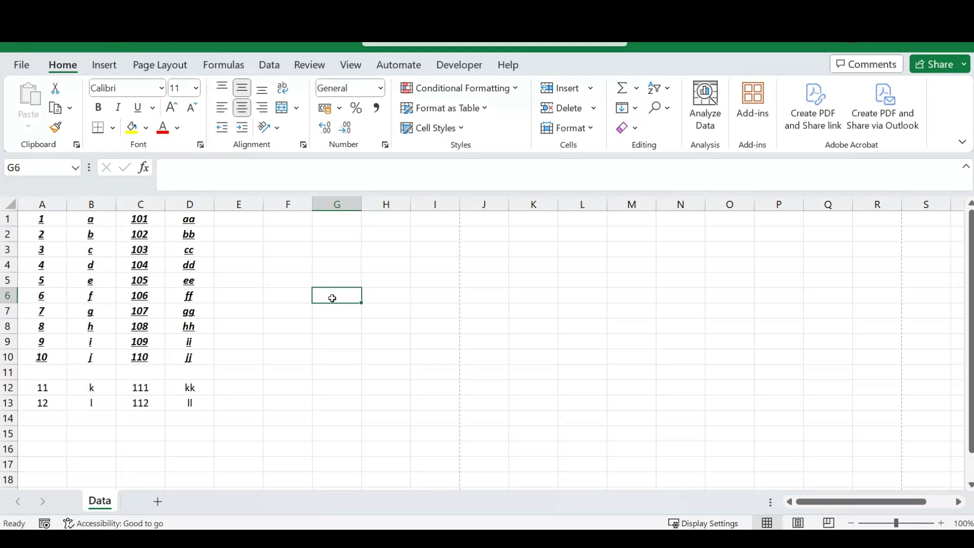
key(ctrl+a)
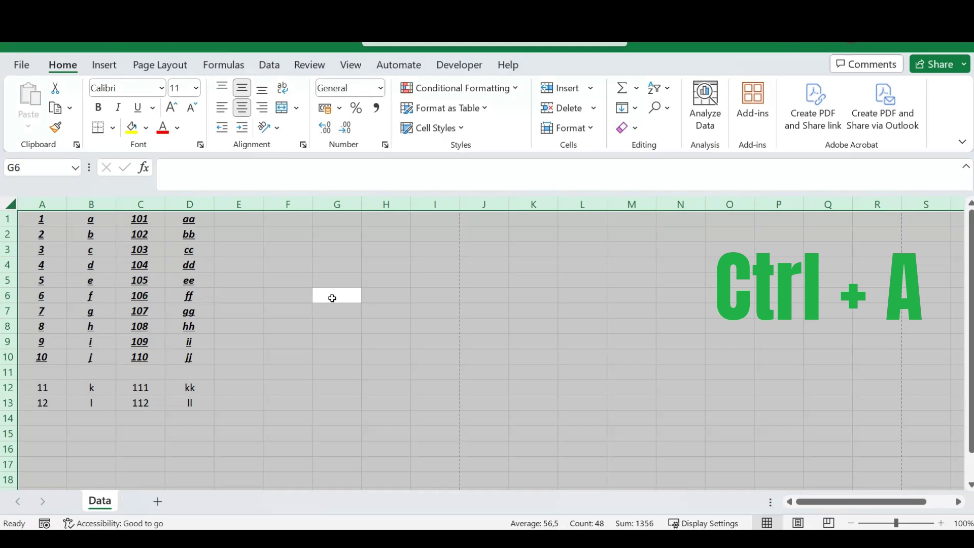
click(334, 260)
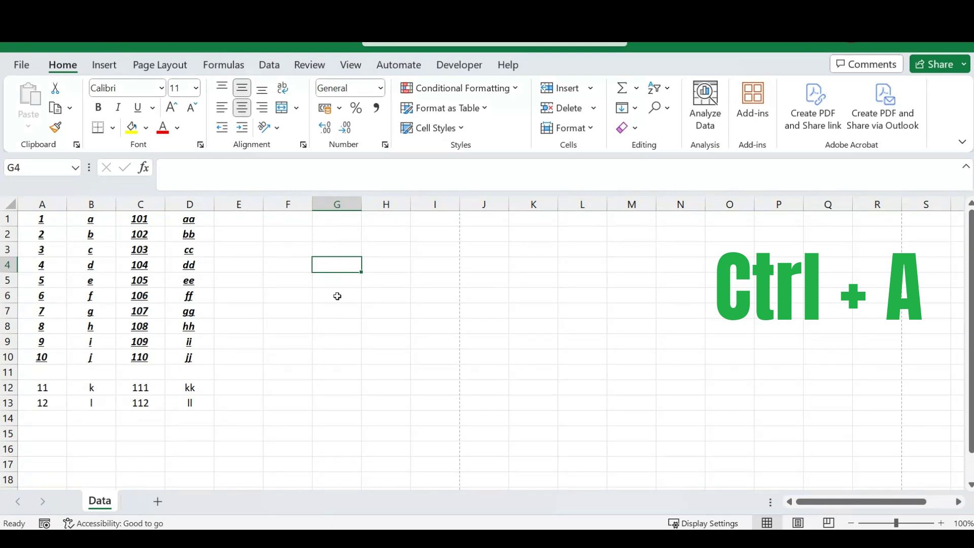
Select the whole contiguous data block A1:D10 starting from cell C6 inside it.
click(133, 282)
drag(53, 218, 184, 356)
click(146, 300)
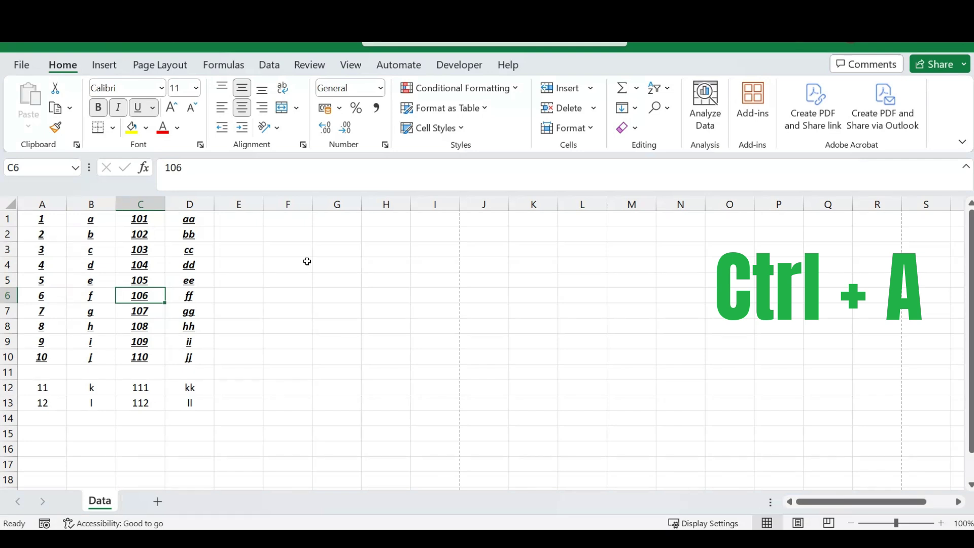
key(ctrl+a)
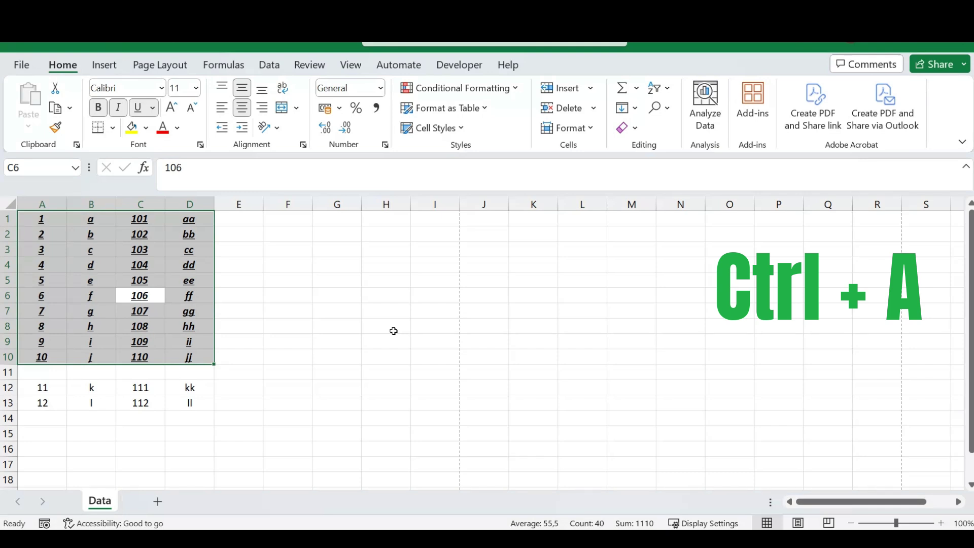
Select the separate data block A12:D13 starting from cell A12, reselect it as a range, and deselect it.
click(45, 387)
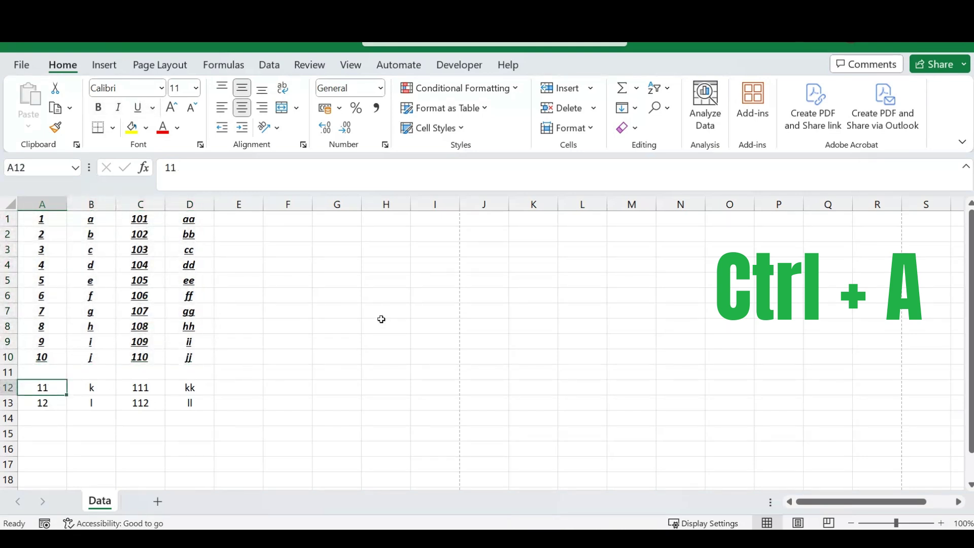
key(ctrl+a)
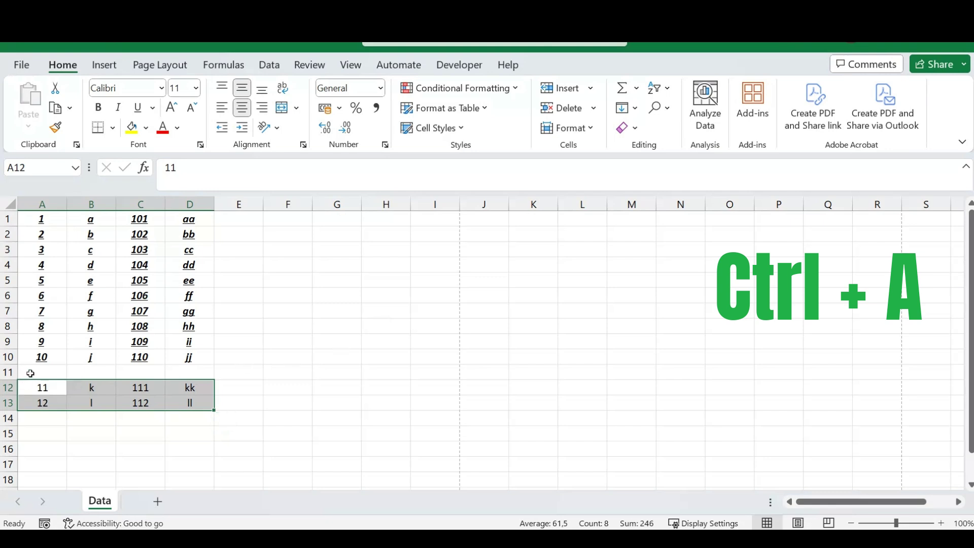
click(285, 355)
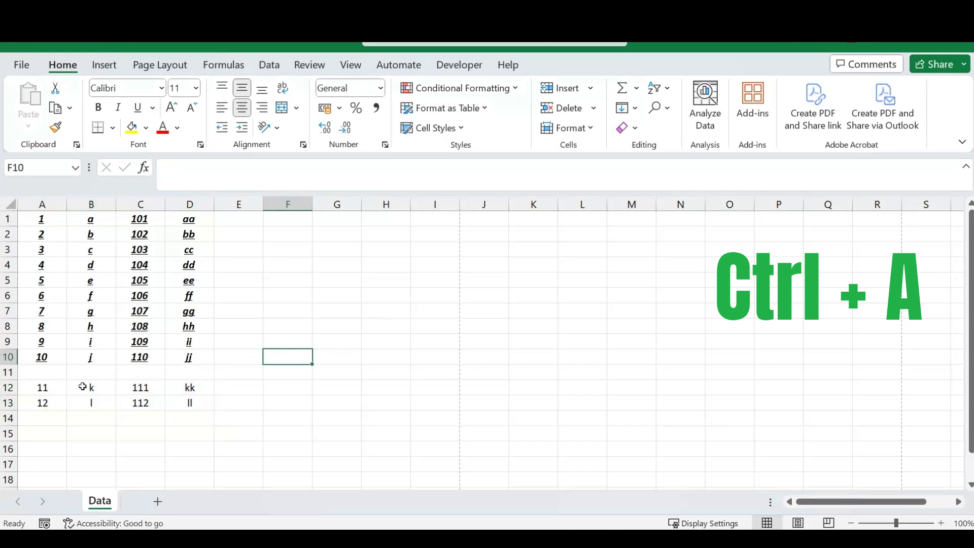
drag(55, 388, 177, 402)
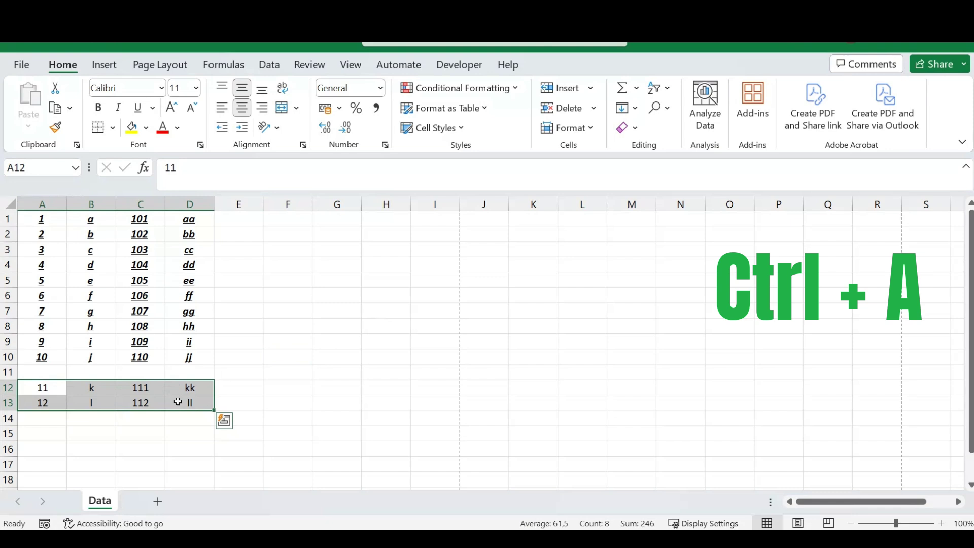
click(336, 248)
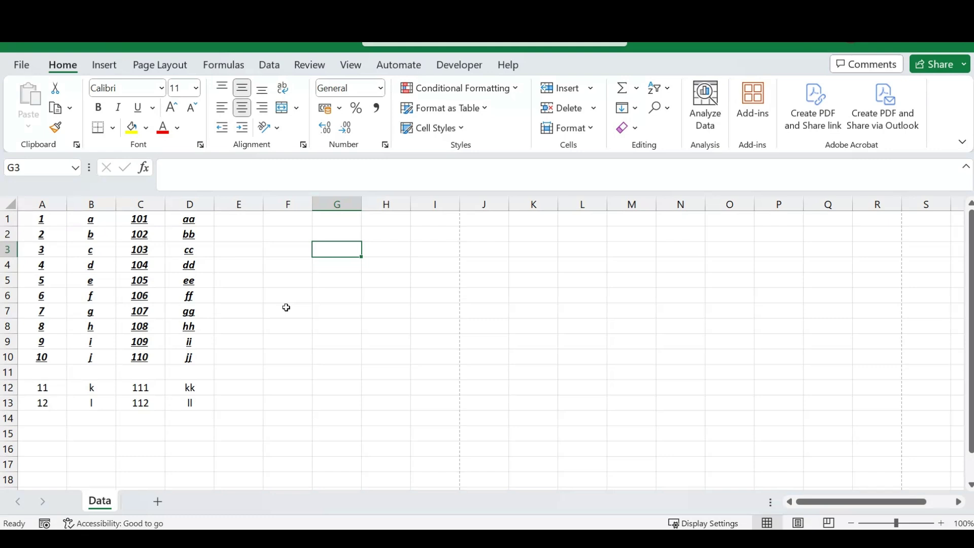
click(289, 263)
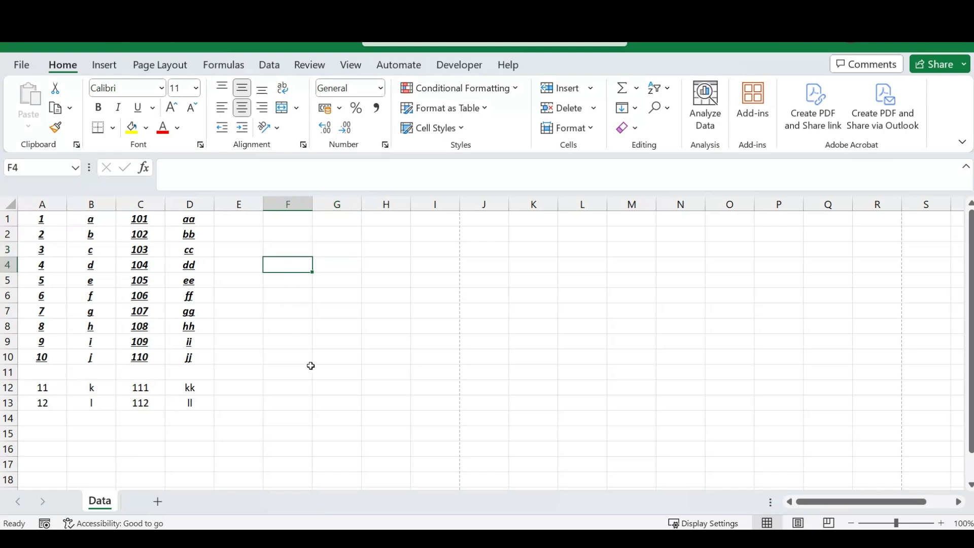